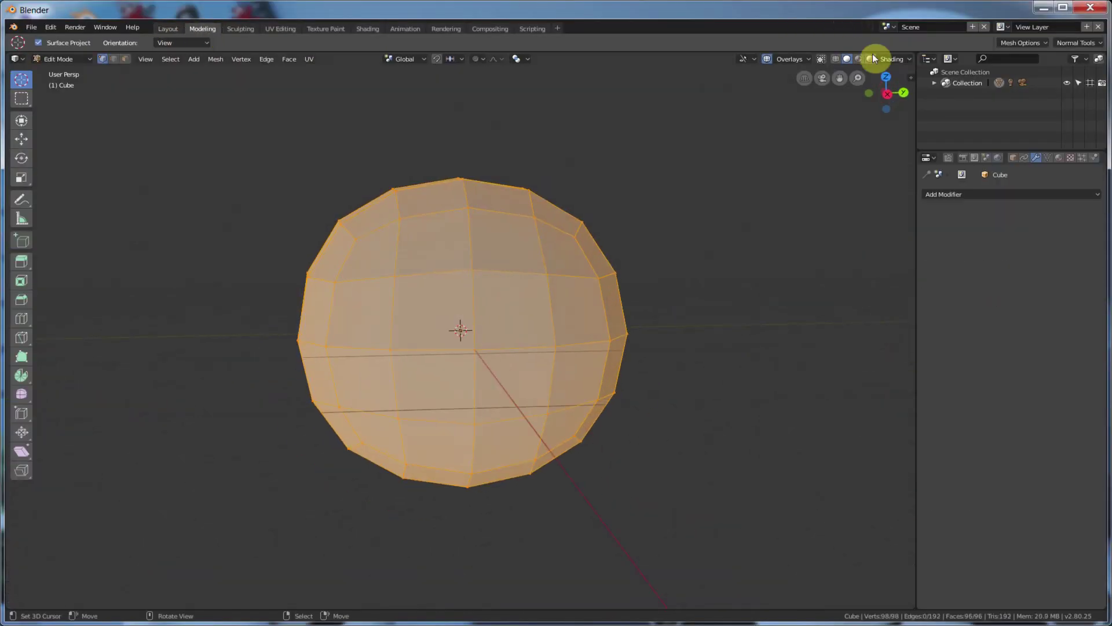
- Box-select the sphere's top faces and flatten them to zero height with S Z 0
key(alt+a)
key(b)
drag(286, 162, 634, 280)
key(r)
key(r)
key(s)
key(z)
key(0)
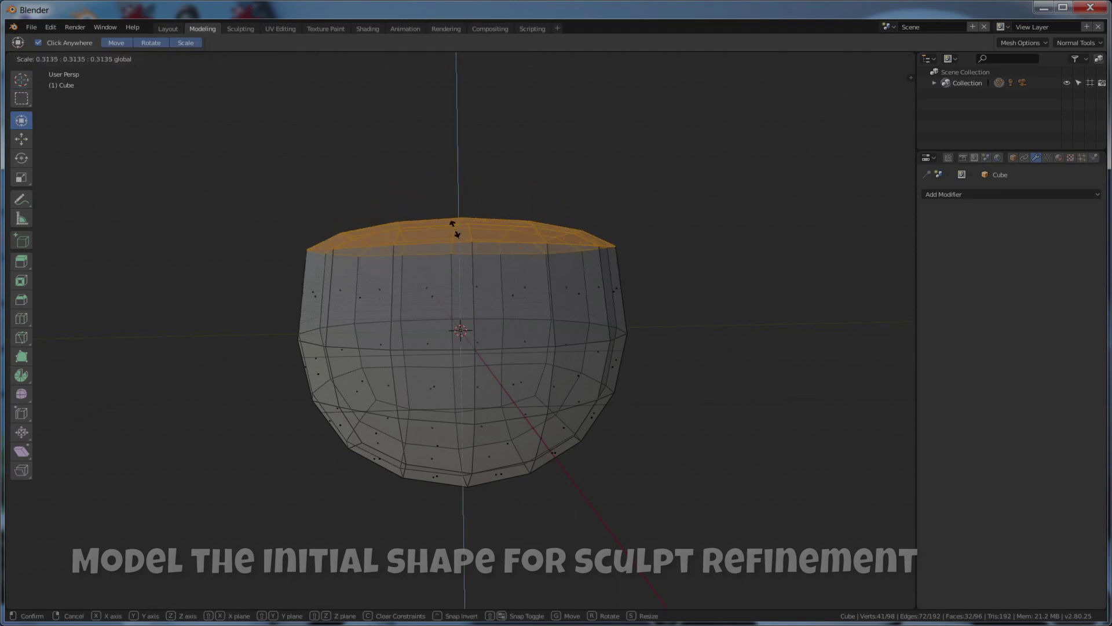
- Select the whole mesh and shrink it into a flattened oval
key(Return)
key(a)
middle_drag(454, 248, 454, 330)
drag(455, 330, 463, 311)
middle_drag(462, 311, 324, 400)
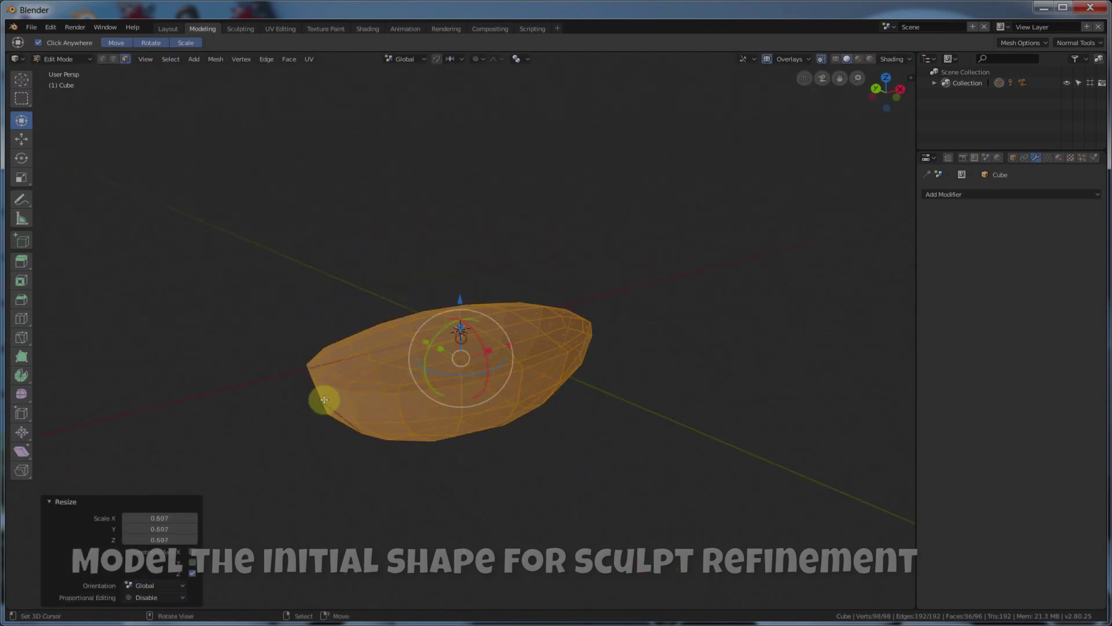
- Select the bean's middle vertices and pull them sideways to form the central crease
click(476, 317)
middle_drag(447, 301, 425, 303)
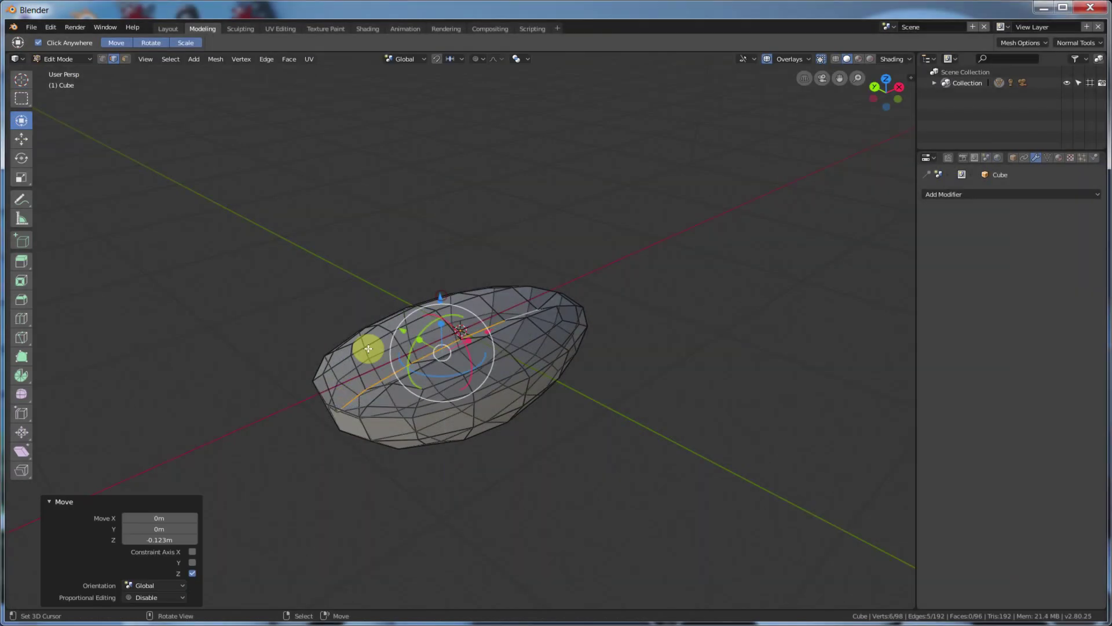
drag(473, 382, 454, 330)
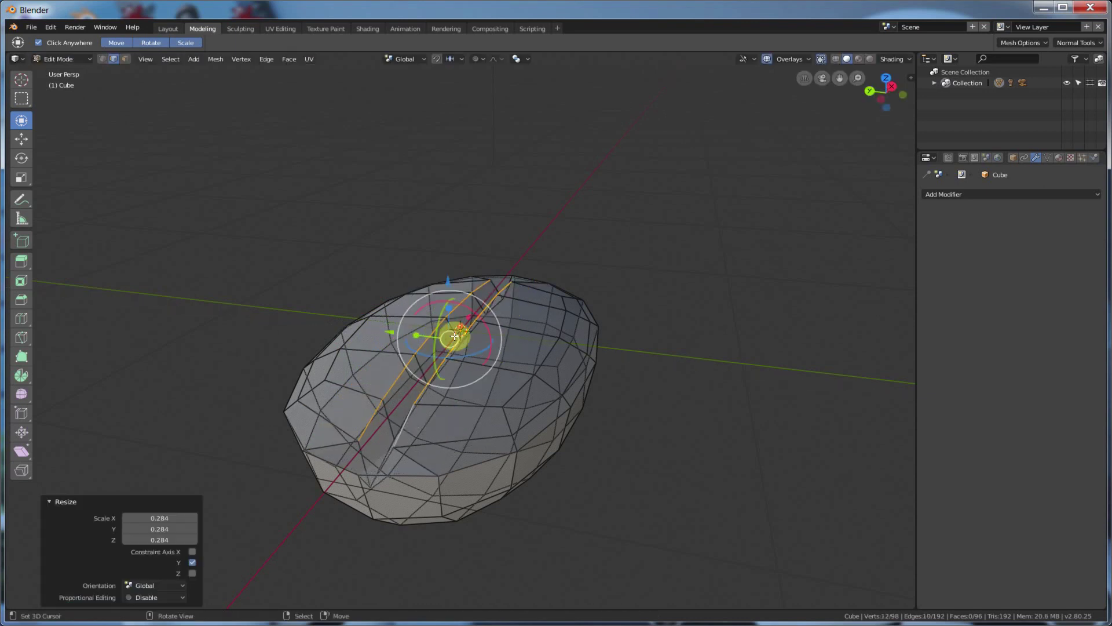
mouse_move(454, 330)
middle_down()
mouse_move(507, 280)
mouse_move(380, 278)
middle_up()
drag(380, 278, 417, 378)
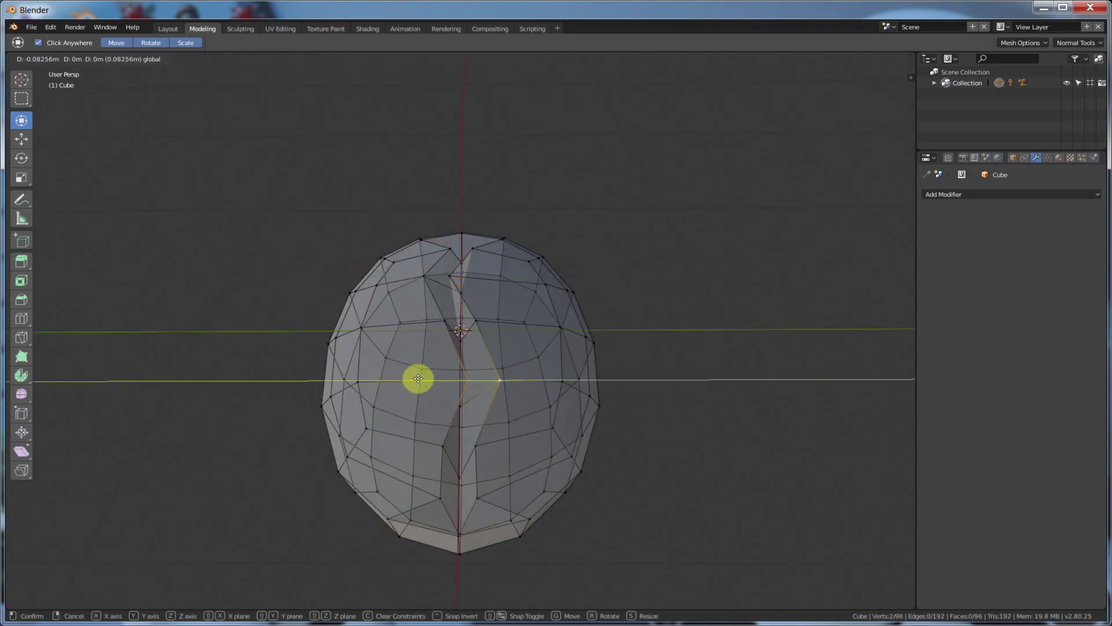
shift+click(442, 447)
middle_drag(442, 447, 547, 412)
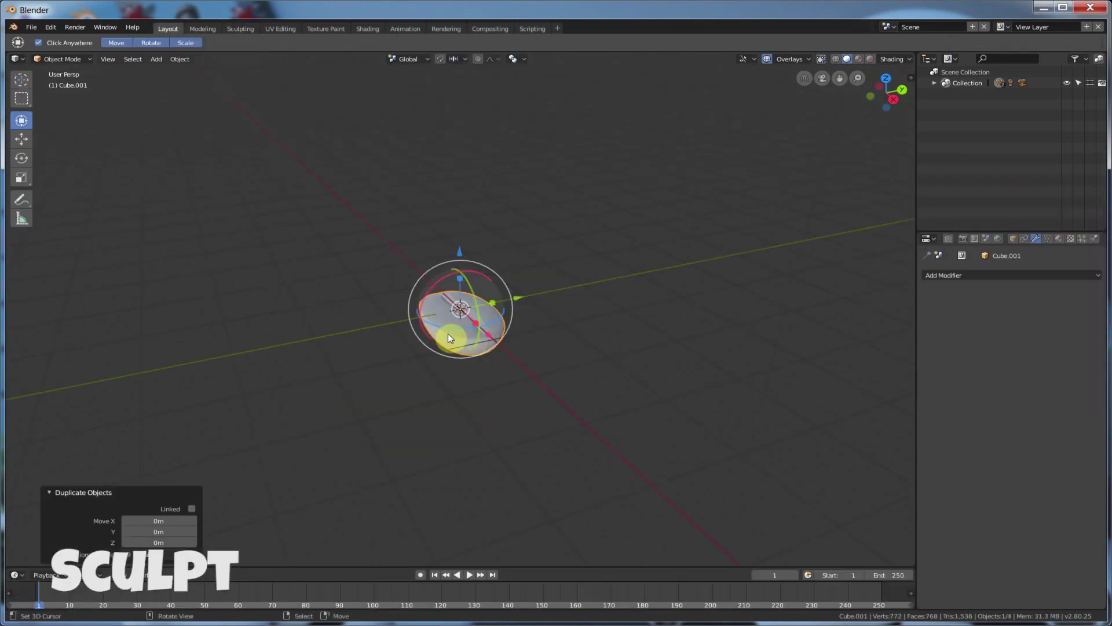
- Sculpt deeper central grooves into both beans with the Grab and SculptDraw brushes
key(Tab)
click(241, 29)
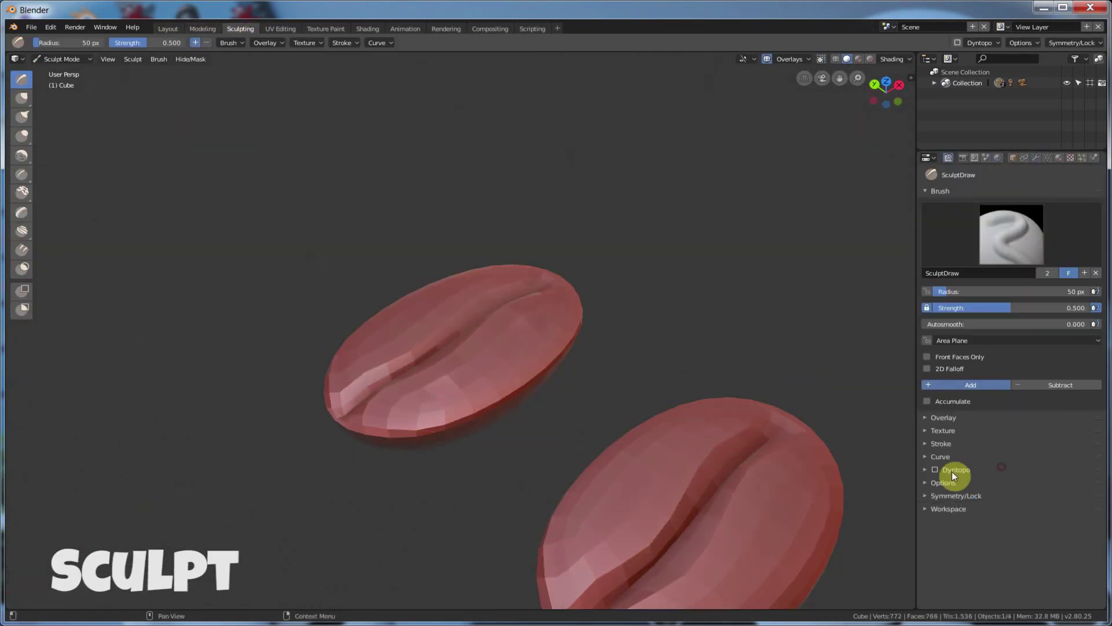
middle_drag(526, 331, 742, 522)
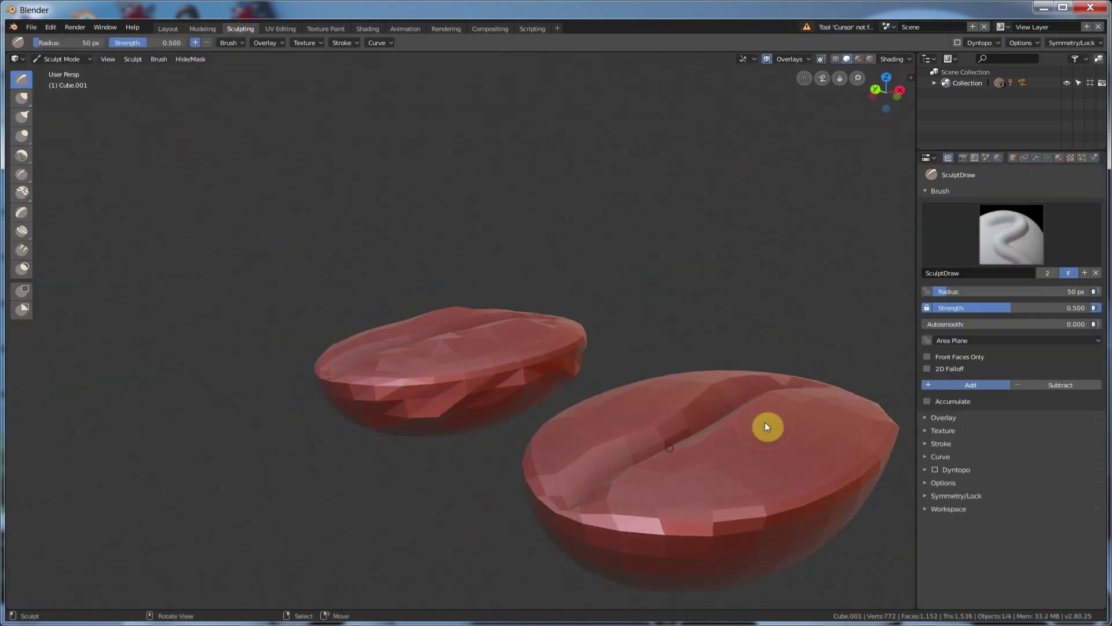
drag(713, 497, 754, 392)
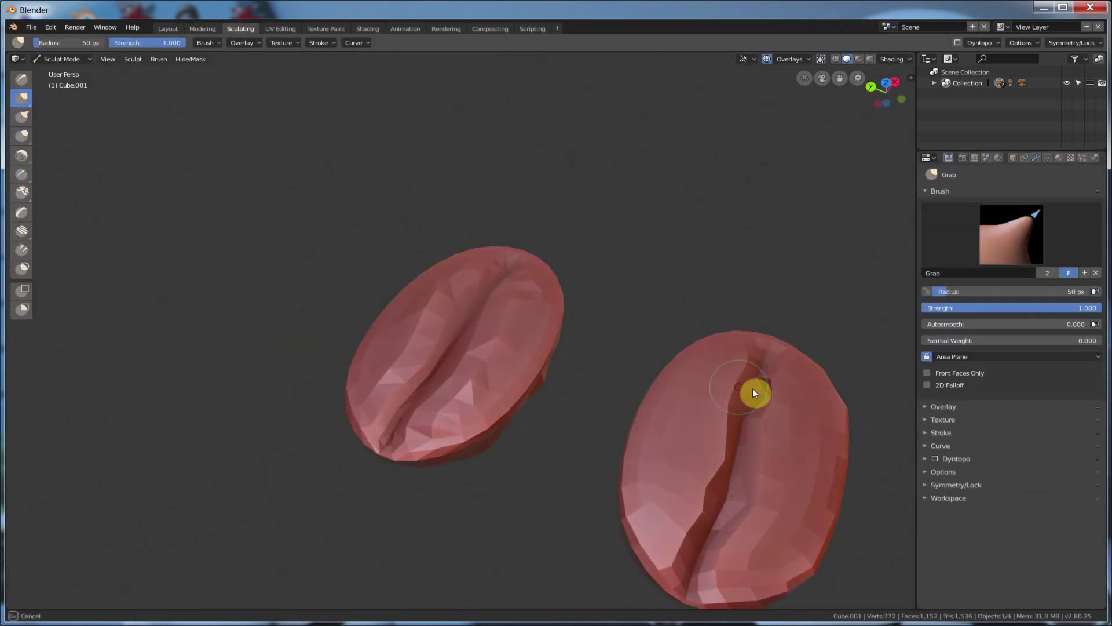
mouse_move(772, 385)
middle_down()
mouse_move(649, 438)
mouse_move(644, 374)
mouse_move(625, 376)
middle_up()
key(x)
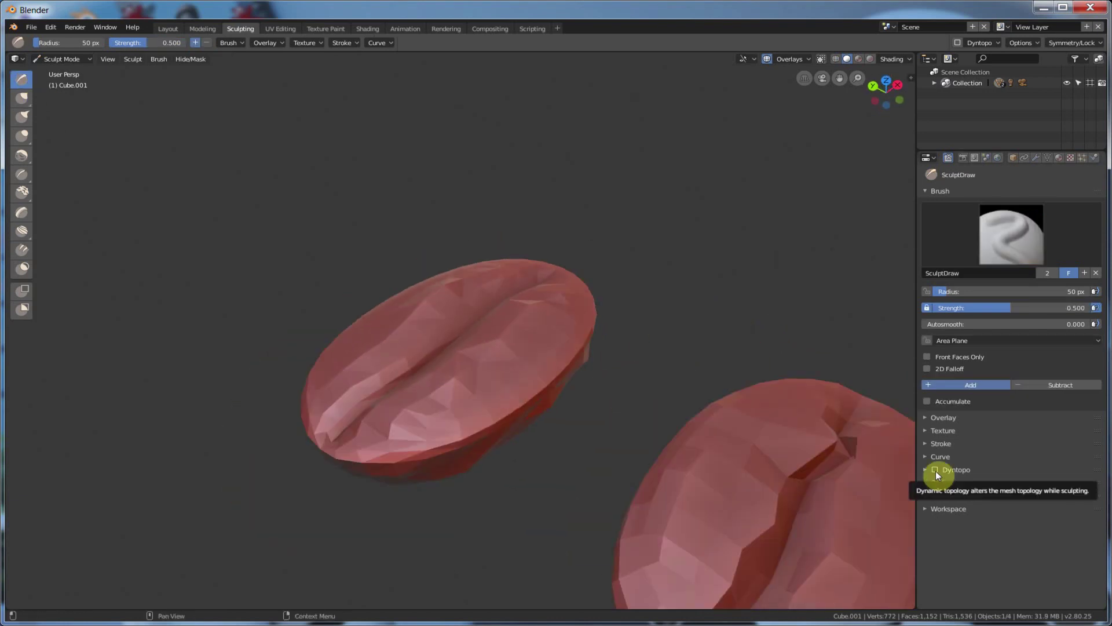
click(368, 28)
- Give the bean a dark brown base colour and add a Noise Texture aimed at the normal
click(526, 425)
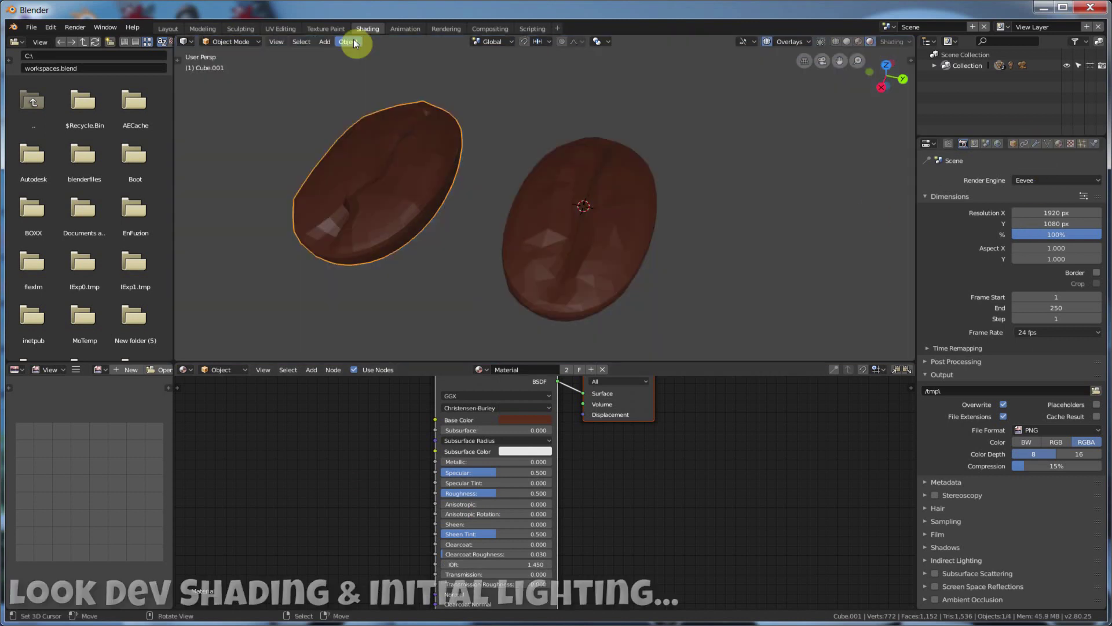
click(348, 41)
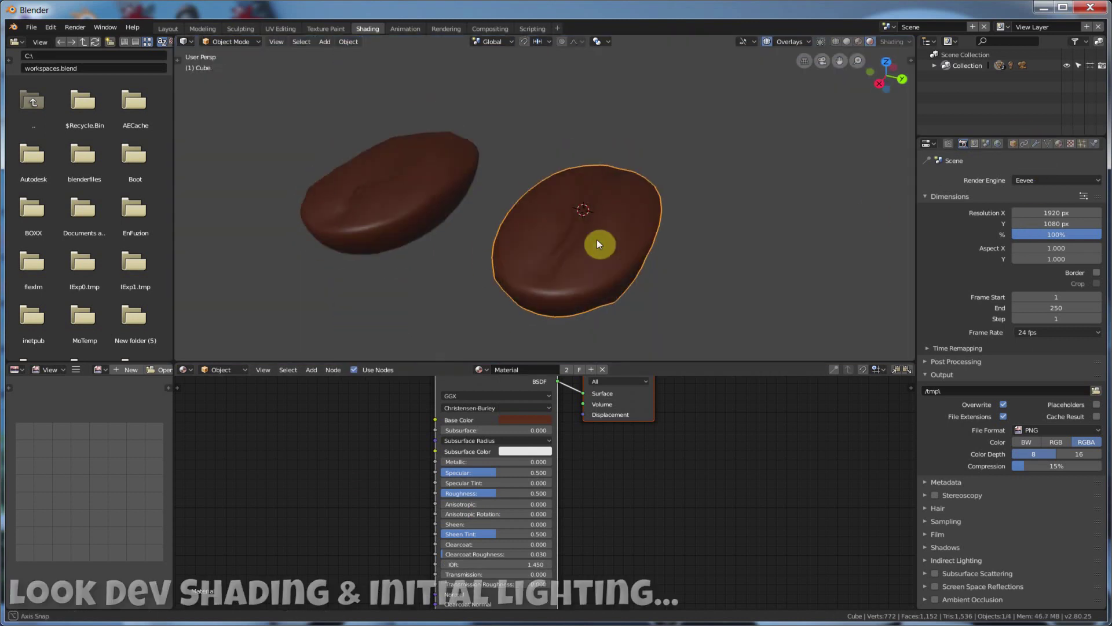
key(shift+a)
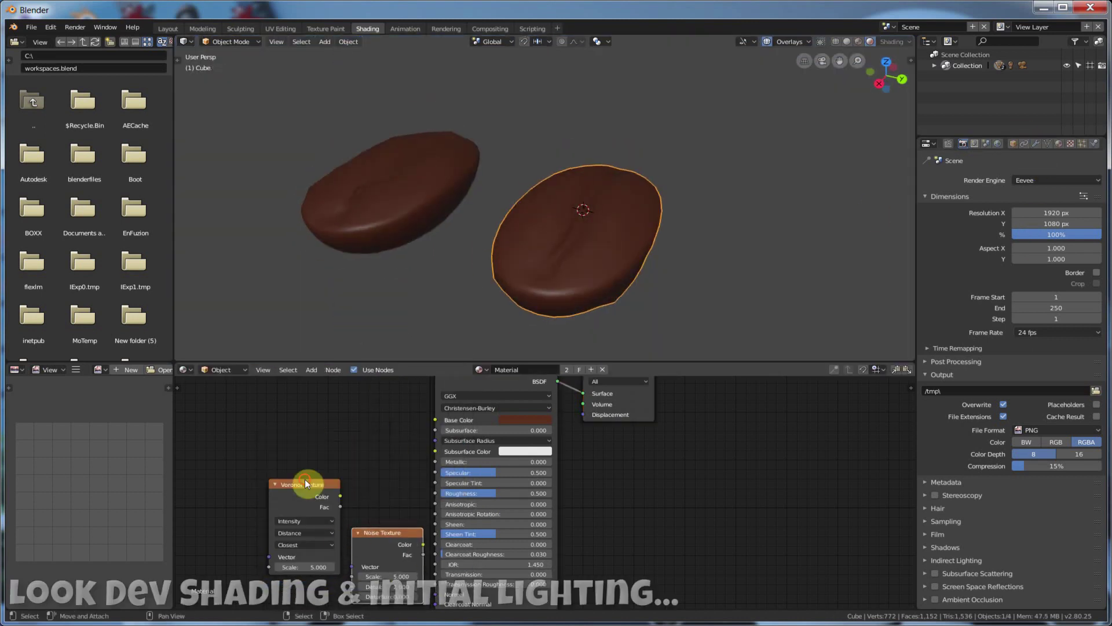
drag(383, 537, 433, 592)
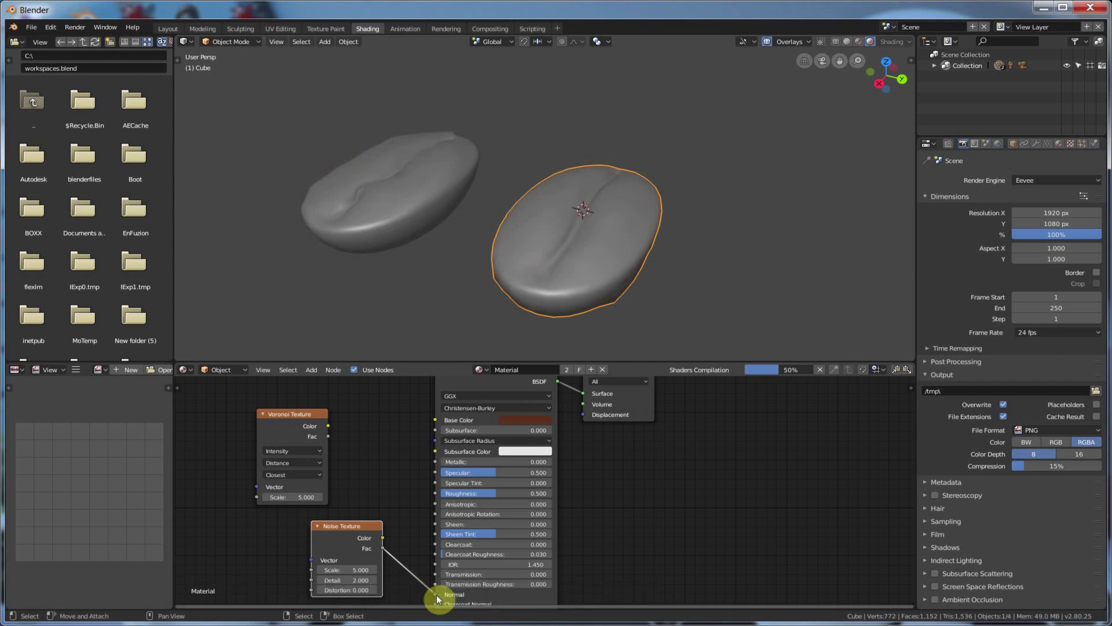
- Insert a Bump node between the Noise Texture and the shader
key(shift+a)
click(405, 556)
click(379, 521)
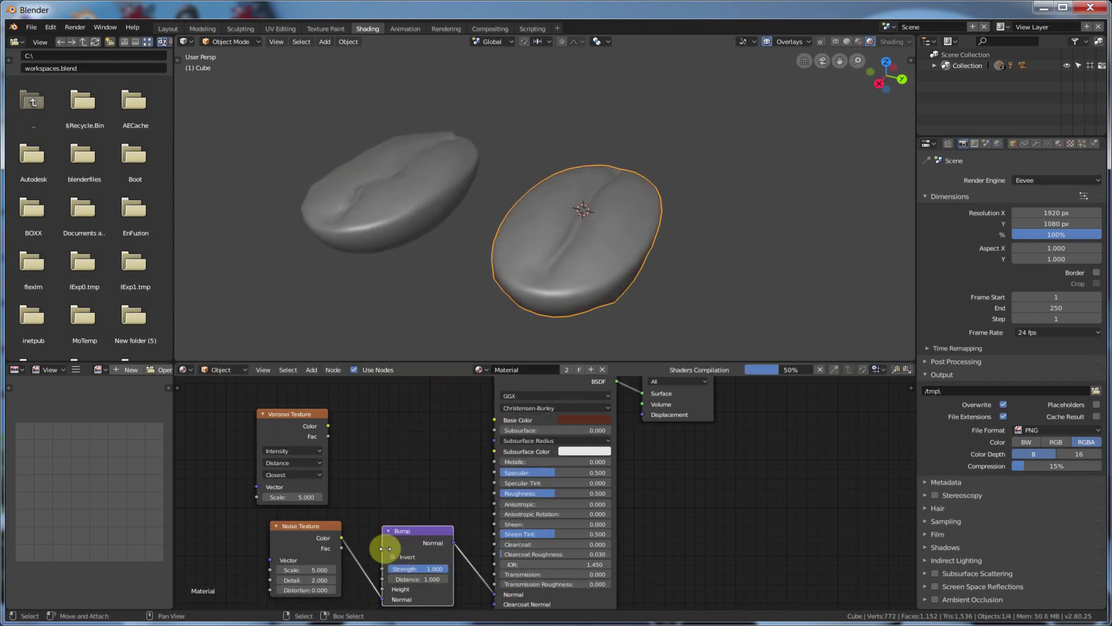
click(1057, 180)
- Switch the render engine to Cycles and set the World colour to light grey
click(1043, 128)
click(997, 143)
click(1056, 266)
drag(1095, 168, 1094, 92)
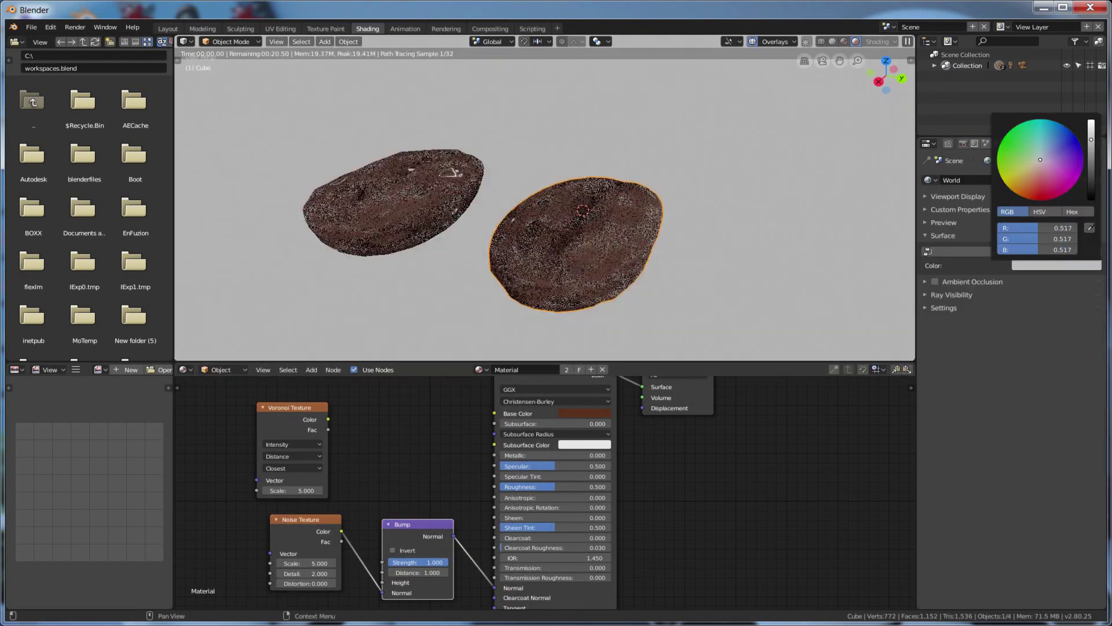
- Raise the noise Scale to 19.4 and Detail to 16, and adjust surface Roughness
mouse_move(315, 564)
mouse_down()
mouse_move(336, 564)
mouse_move(336, 574)
mouse_up()
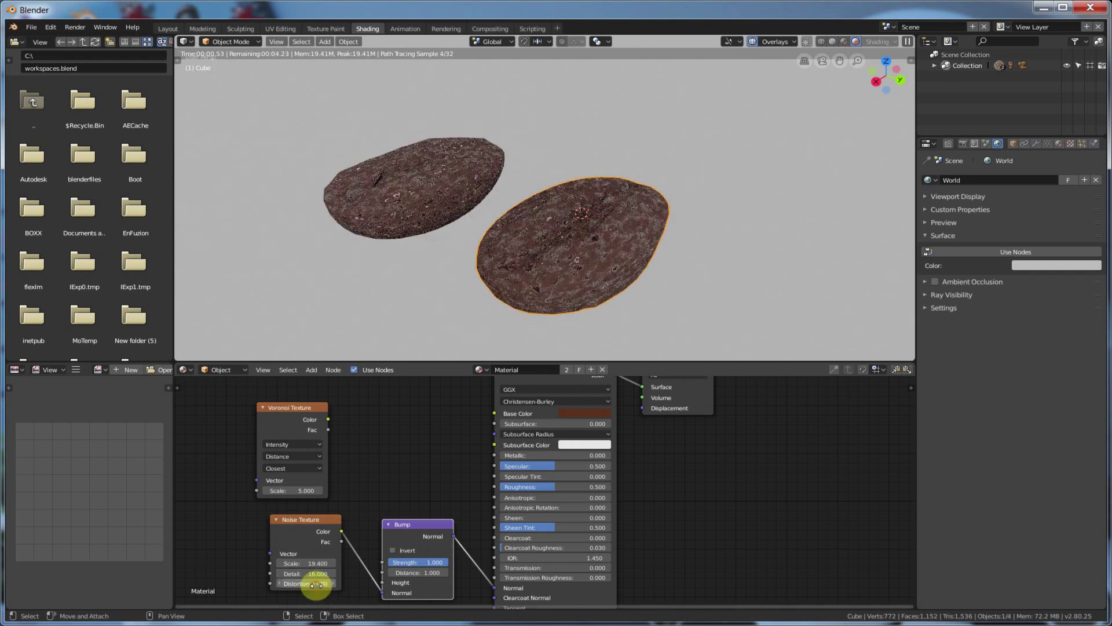
drag(550, 486, 571, 487)
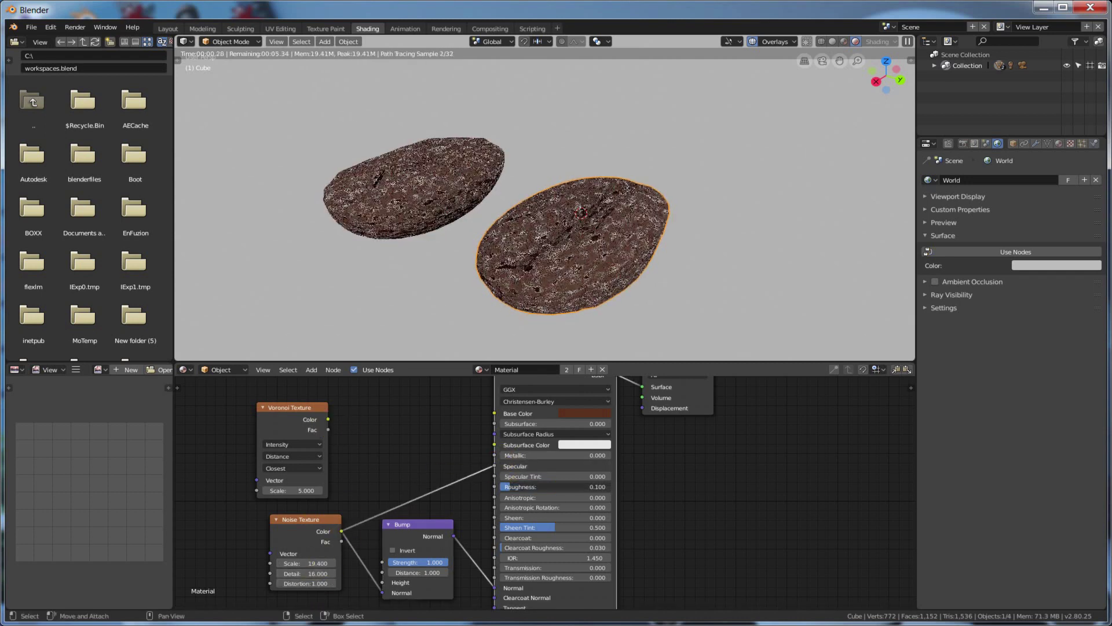
click(1056, 265)
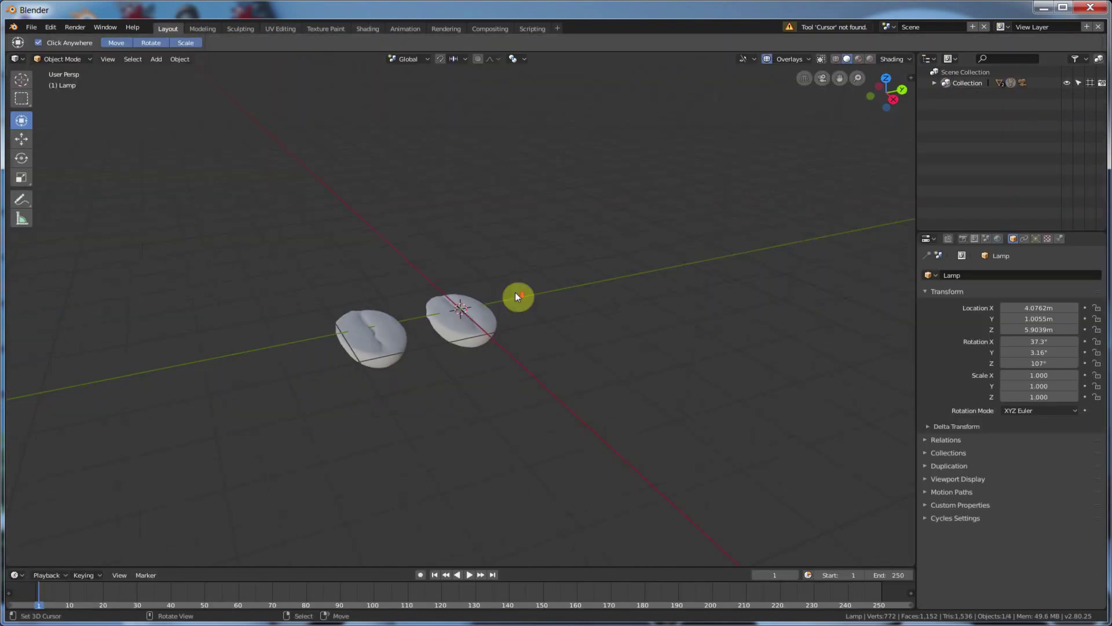
- Add an area light moved -12 on Y, strength 25000, over a black node-based world
key(shift+a)
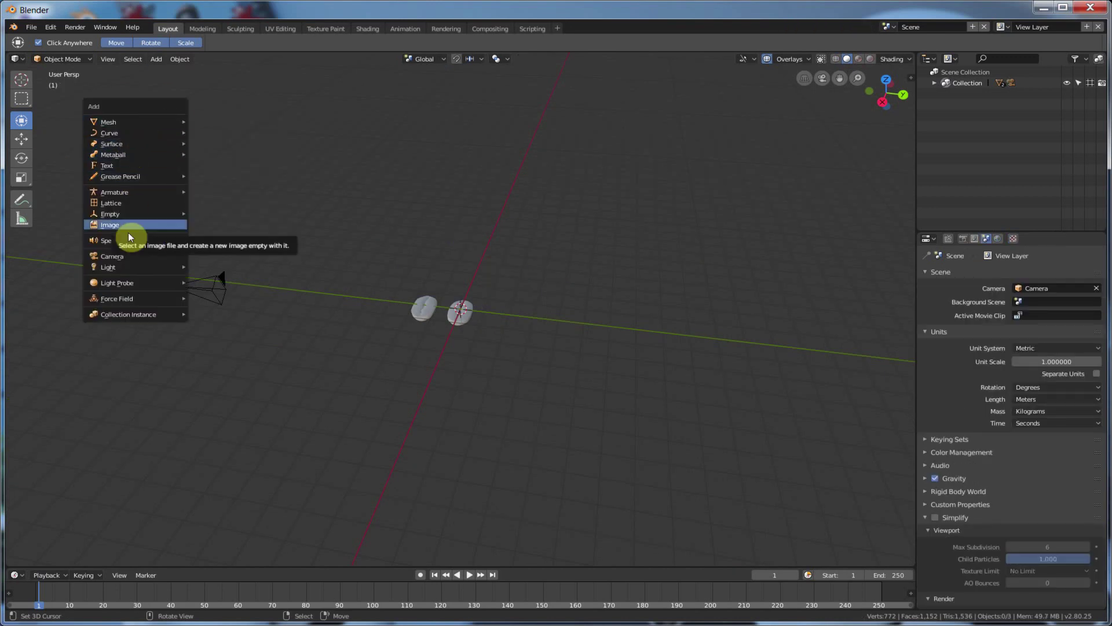
click(362, 410)
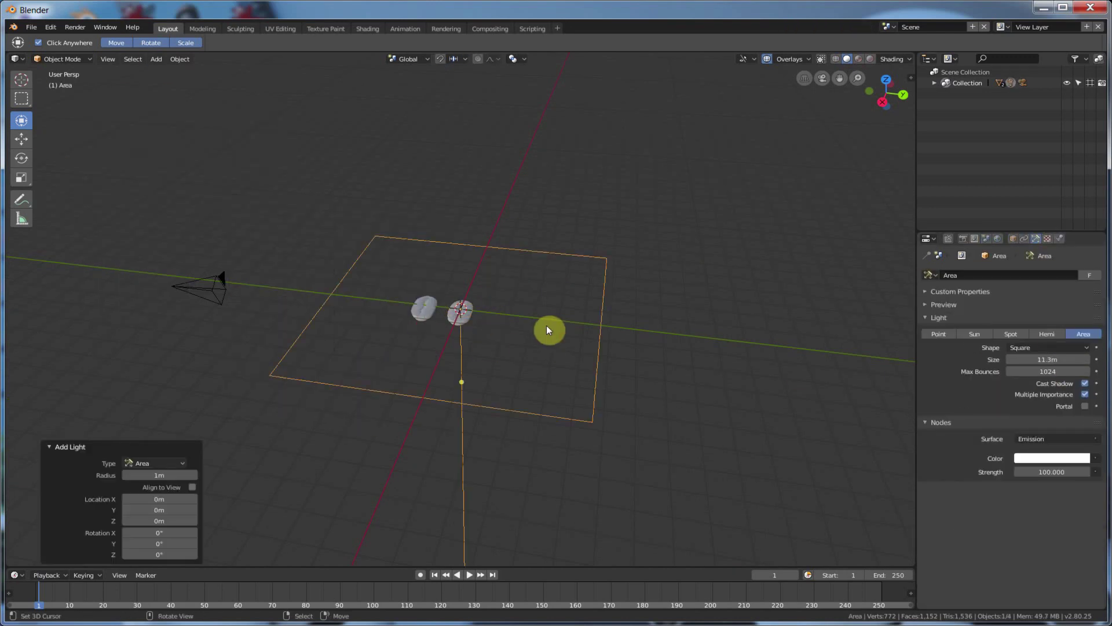
key(g)
key(y)
key(minus)
key(1)
key(2)
key(Return)
key(KP_0)
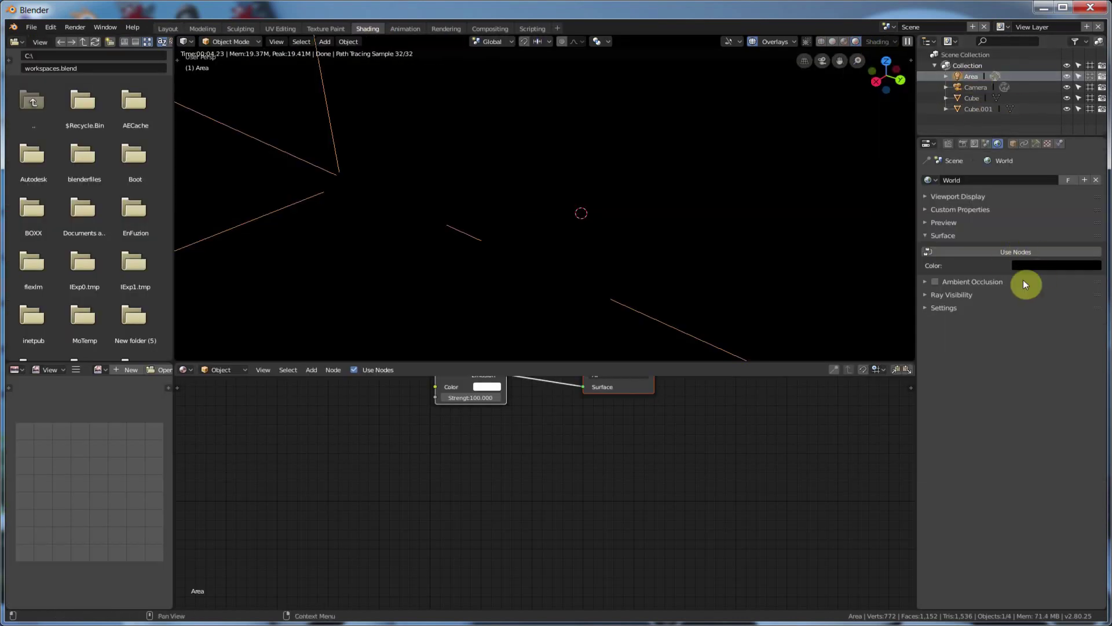
click(1027, 251)
click(1037, 144)
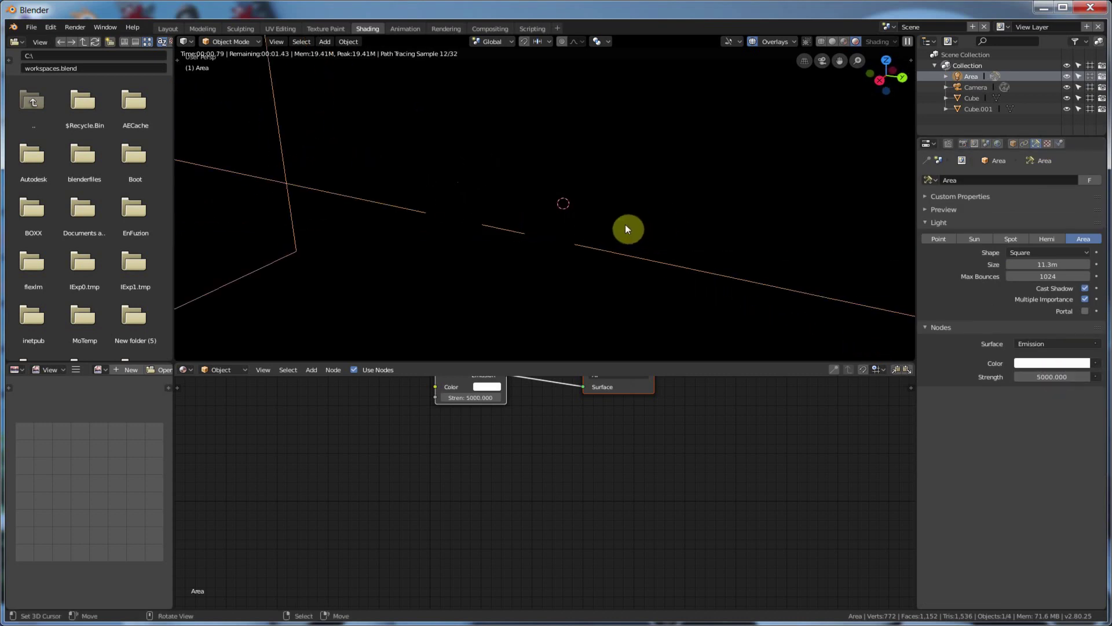
- On the left bean's material, remove the old Bump node and trial noise Color into Normal
click(460, 226)
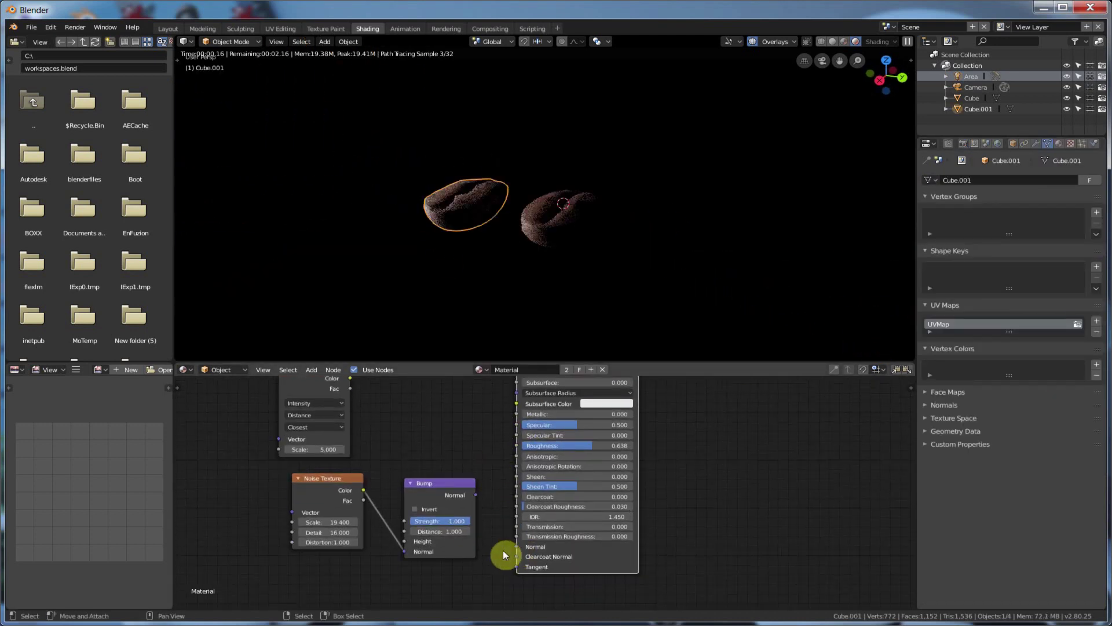
scroll(503, 555, up, 1)
drag(457, 499, 509, 560)
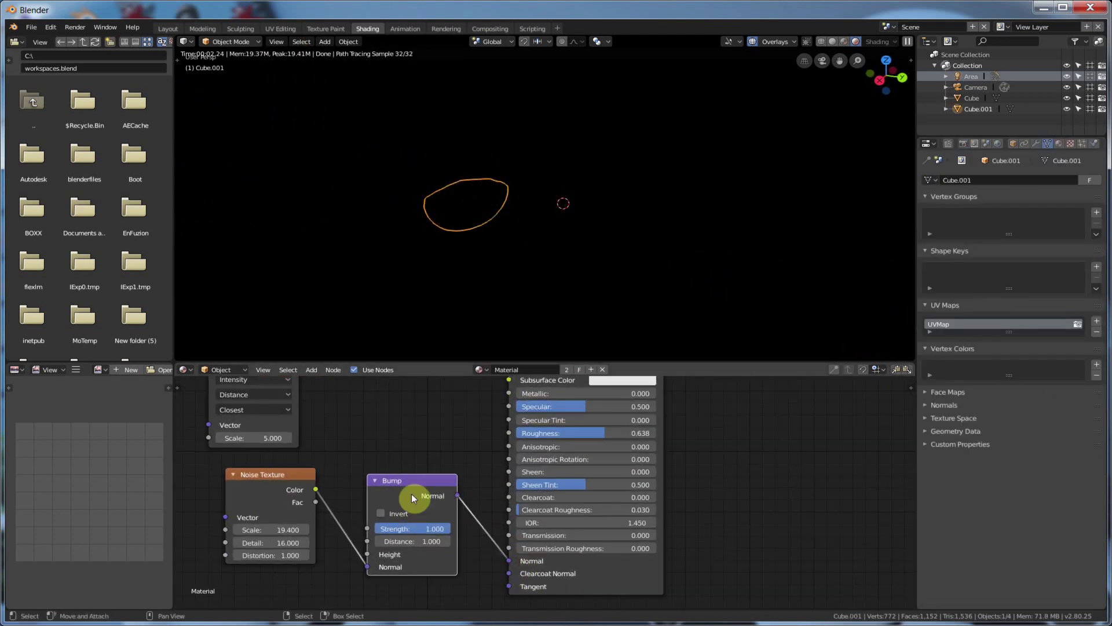
key(ctrl+x)
drag(290, 543, 382, 561)
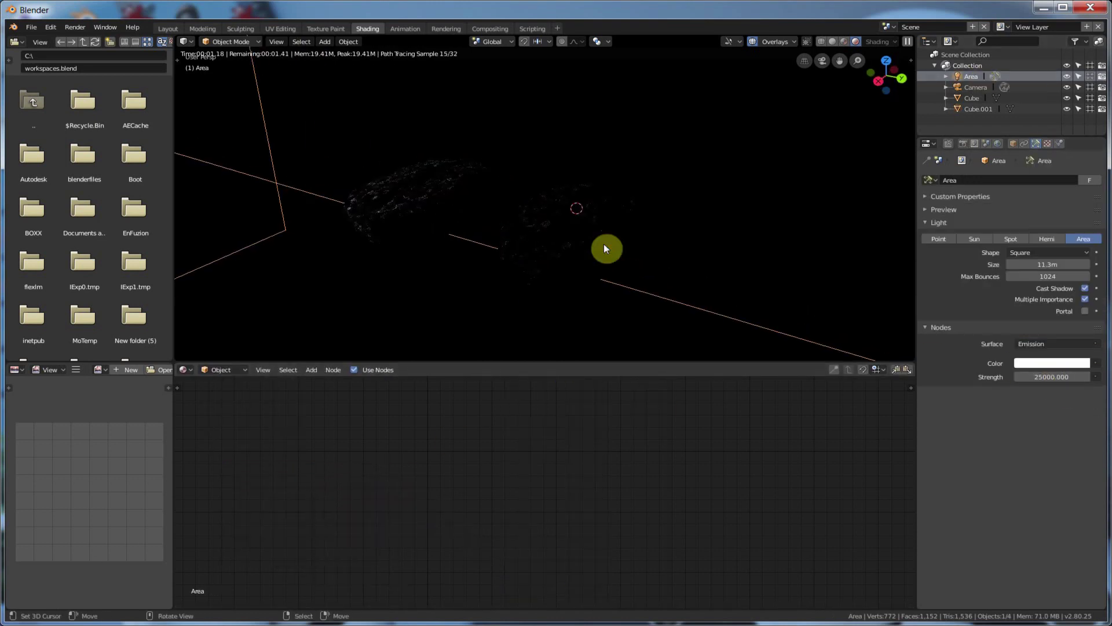
drag(463, 576, 414, 494)
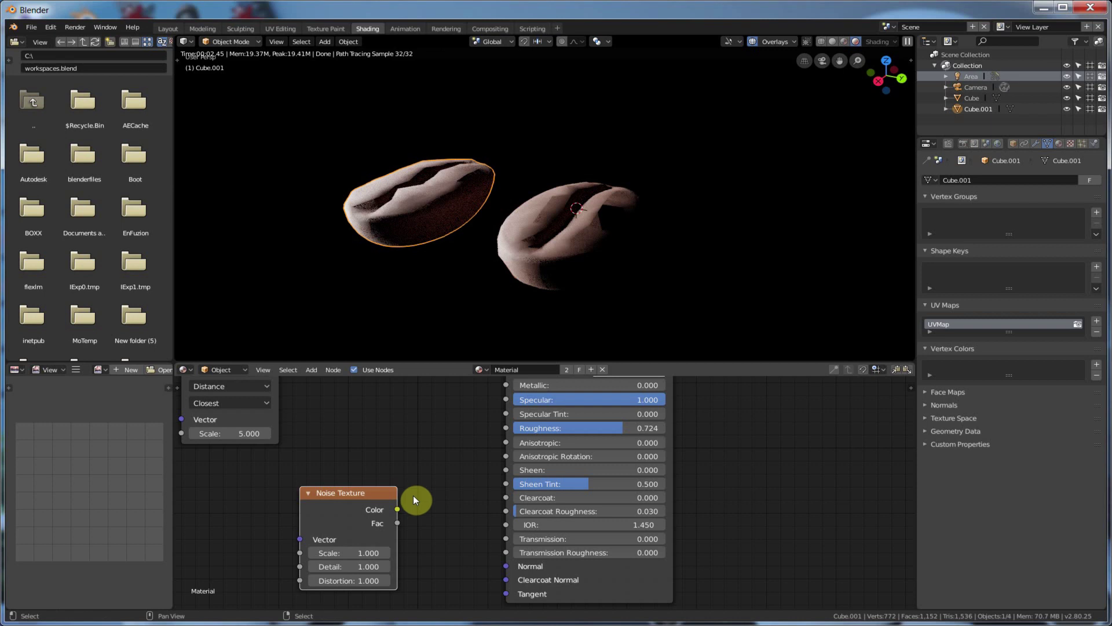
- Feed noise Color into a new Bump node: scale -4, detail 15.6, strength 0.264
key(shift+a)
click(461, 478)
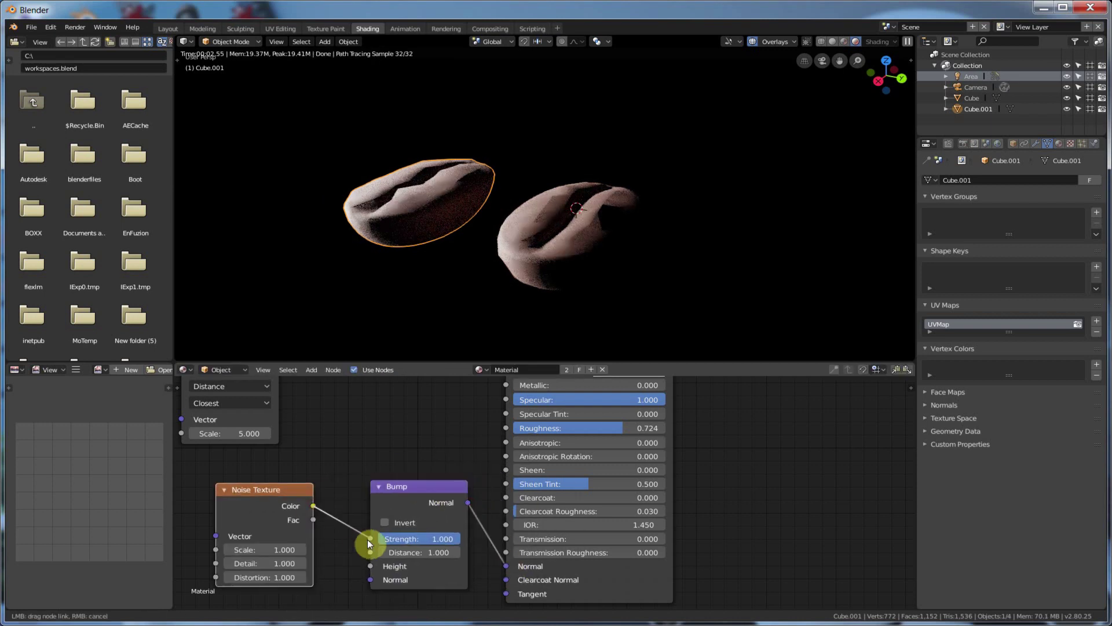
drag(368, 539, 370, 565)
mouse_move(284, 549)
mouse_down()
mouse_move(254, 549)
mouse_move(313, 563)
mouse_move(255, 576)
mouse_up()
drag(418, 538, 400, 538)
scroll(493, 220, down, 3)
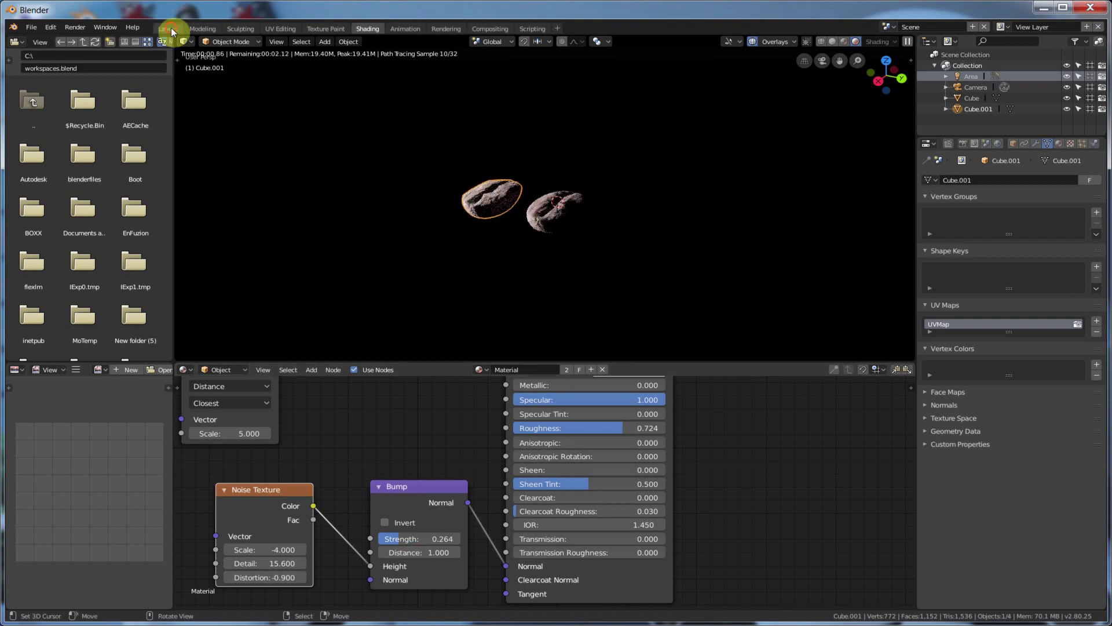
click(168, 29)
middle_drag(689, 317, 357, 200)
key(shift+a)
- Add a plane and scale it up into a large floor for the backdrop
click(192, 141)
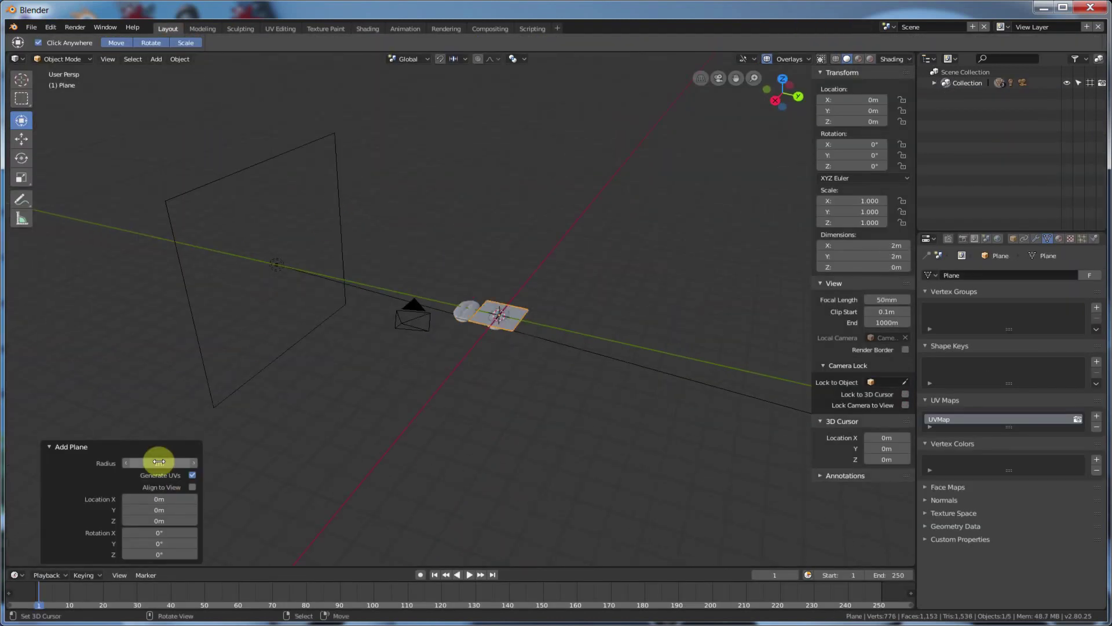
mouse_move(154, 459)
mouse_down()
mouse_move(854, 591)
mouse_move(479, 357)
mouse_up()
key(ctrl+Page_Down)
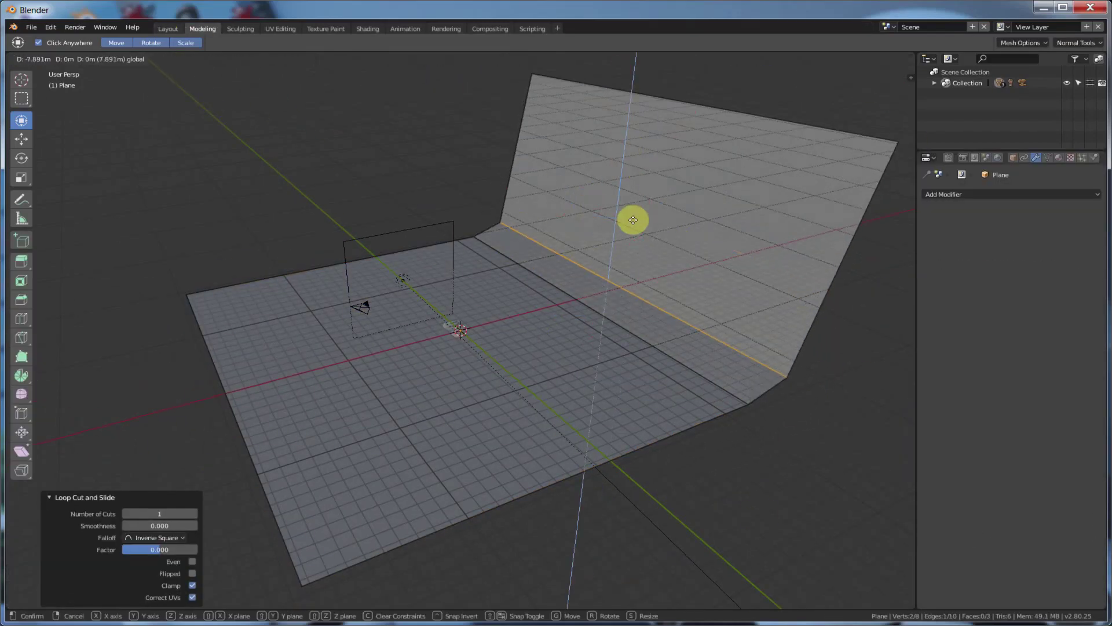
- Bevel the floor-to-wall corner and add edge loops near the floor edge and wall top
key(ctrl+r)
click(752, 379)
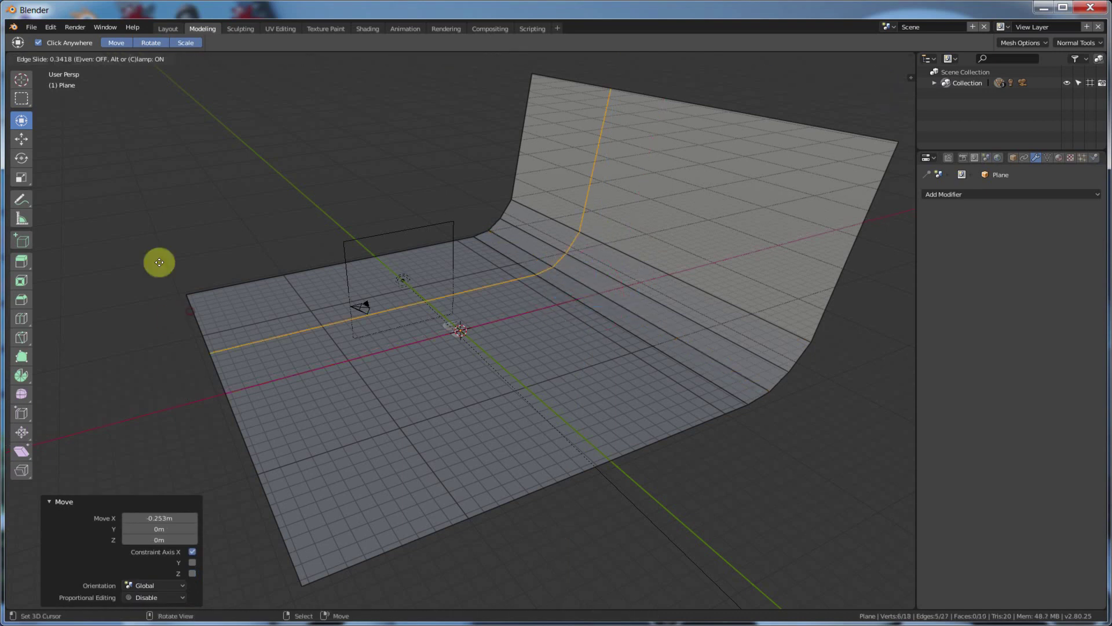
click(159, 258)
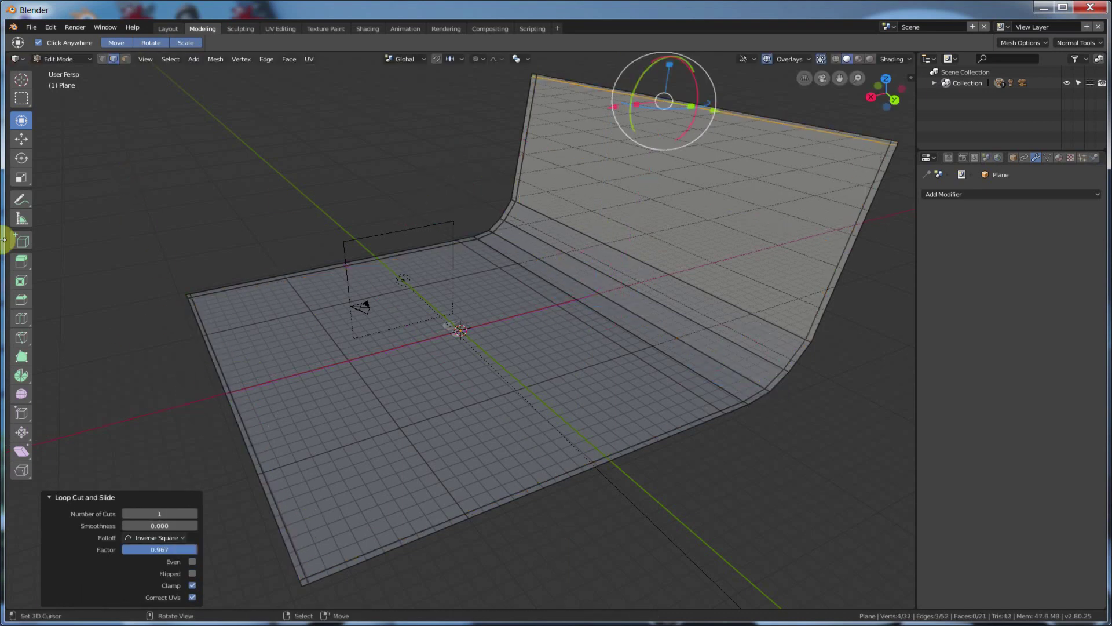
click(288, 58)
click(305, 251)
click(168, 28)
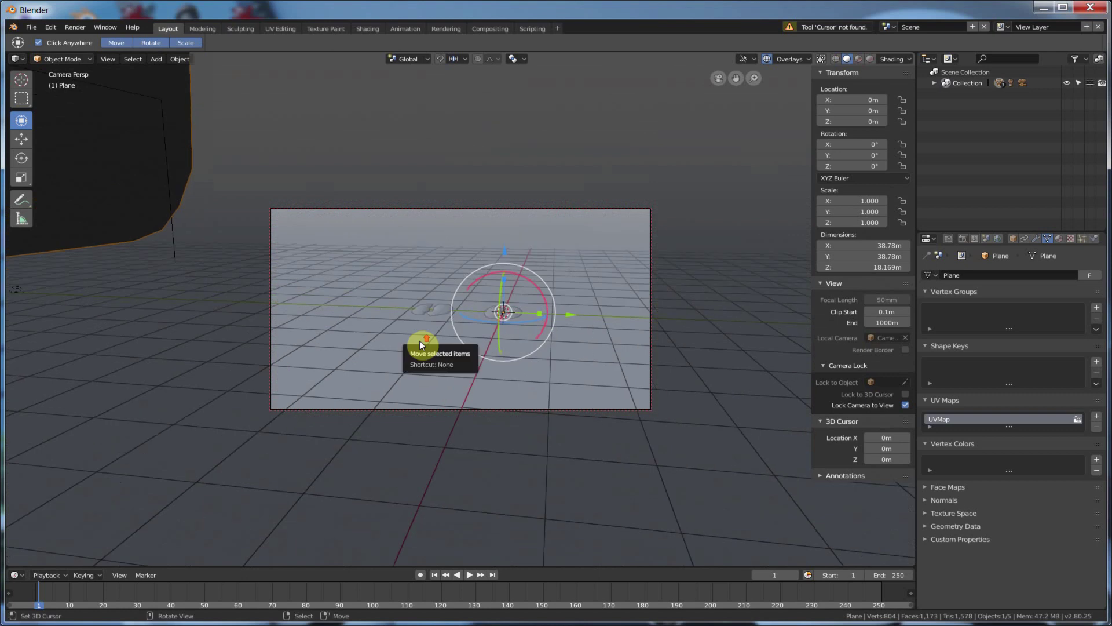
- Raise the bean above the floor and shrink it to about 0.4 size
click(475, 304)
key(g)
key(z)
click(473, 221)
key(s)
click(527, 347)
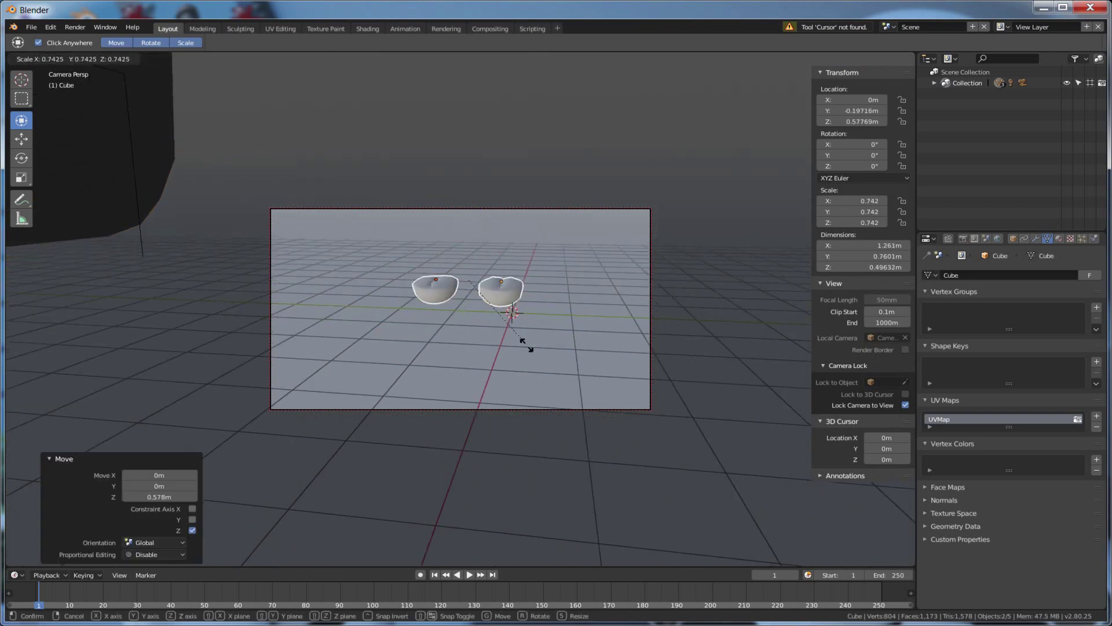
middle_drag(527, 347, 555, 318)
- Make the Plane a passive rigid body and the bean an active Convex Hull rigid body
click(1094, 238)
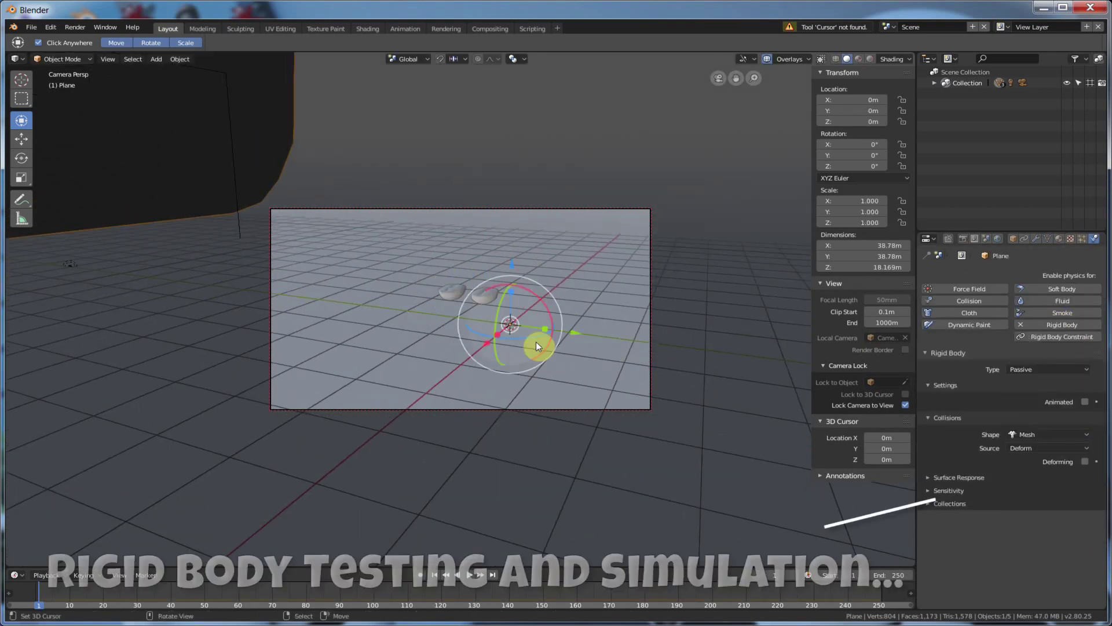
click(470, 575)
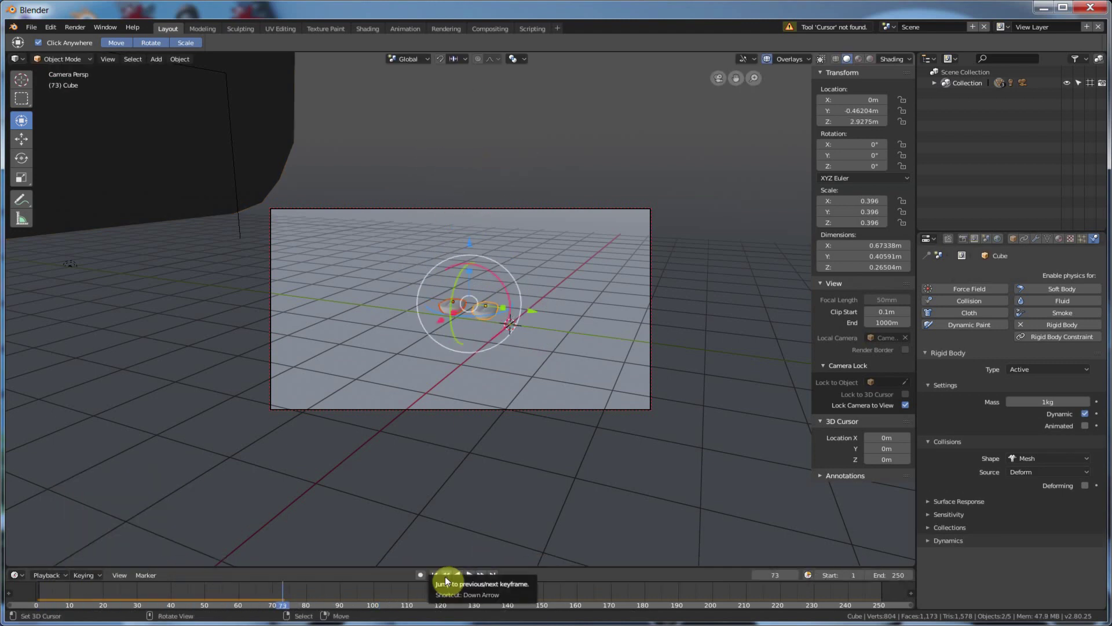
click(950, 478)
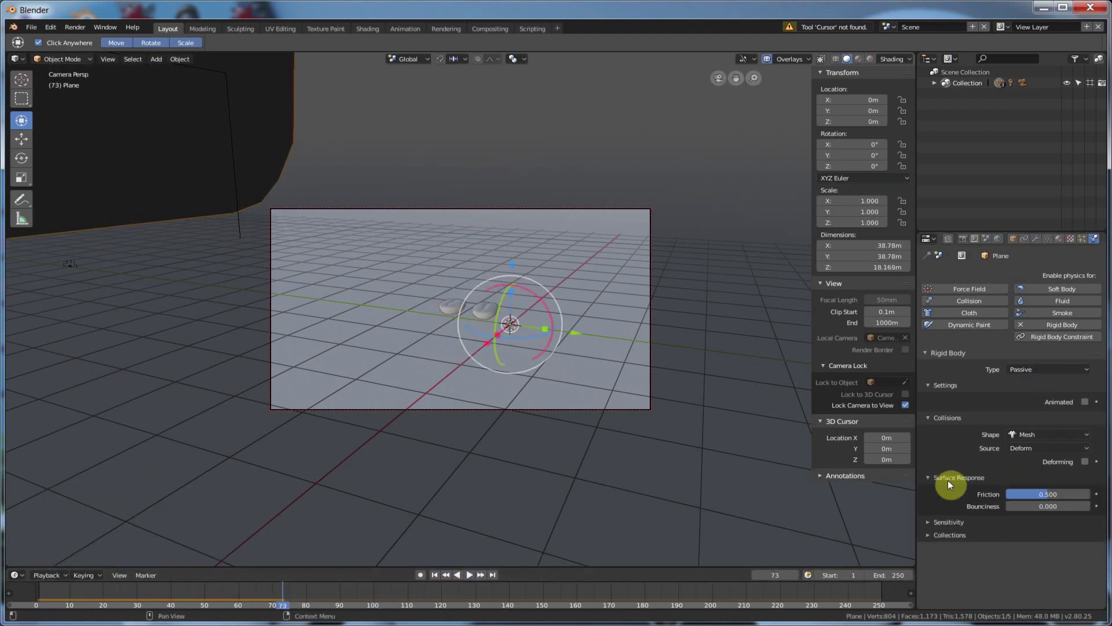
click(468, 574)
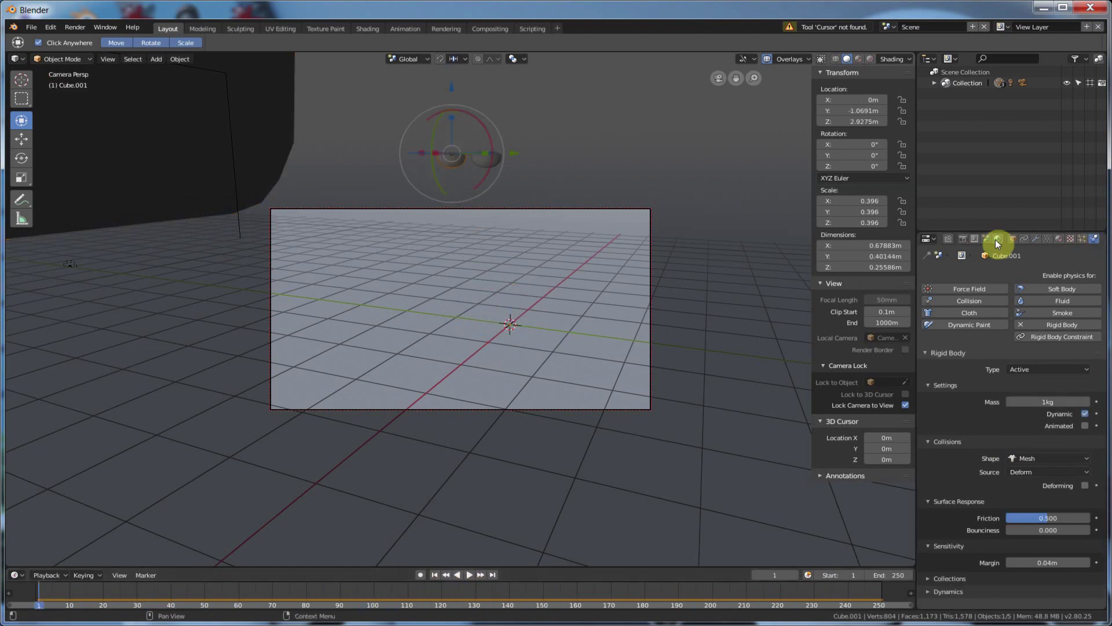
click(995, 239)
click(1061, 235)
click(464, 169)
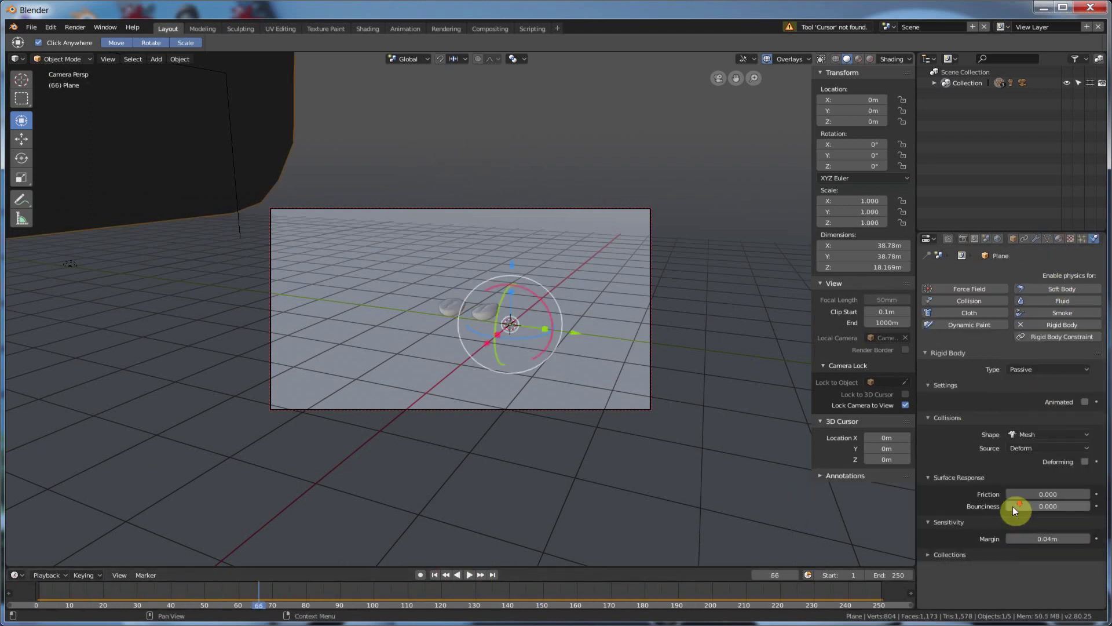
- Test the collision playback, rewind to the first frame, and lift the bean higher
click(470, 574)
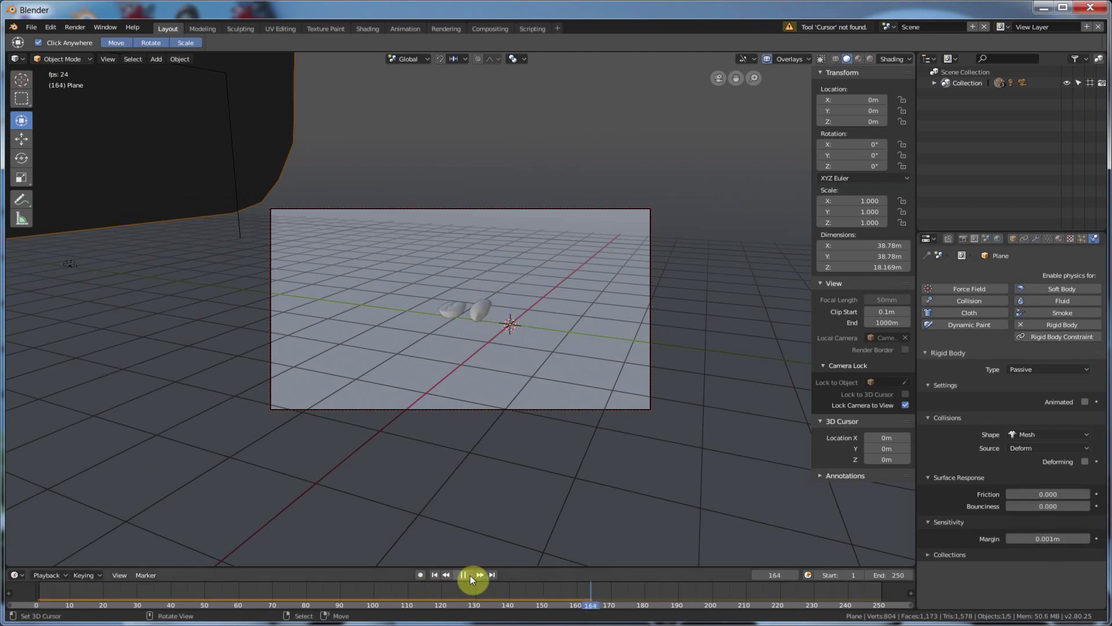
click(470, 575)
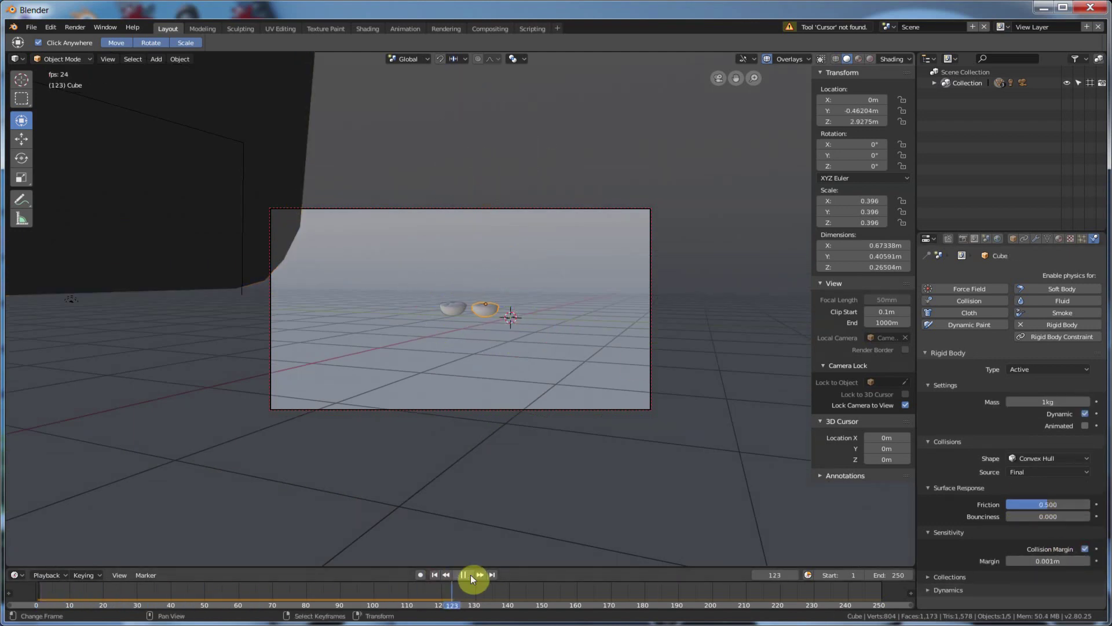
click(471, 575)
click(437, 572)
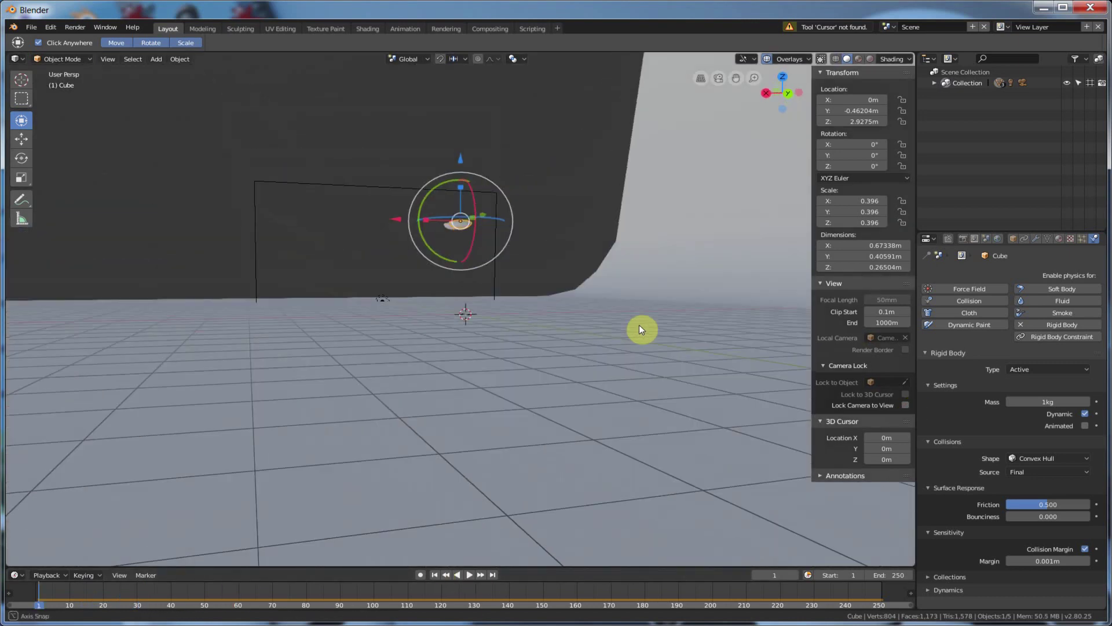
middle_drag(638, 325, 454, 269)
middle_drag(513, 211, 454, 176)
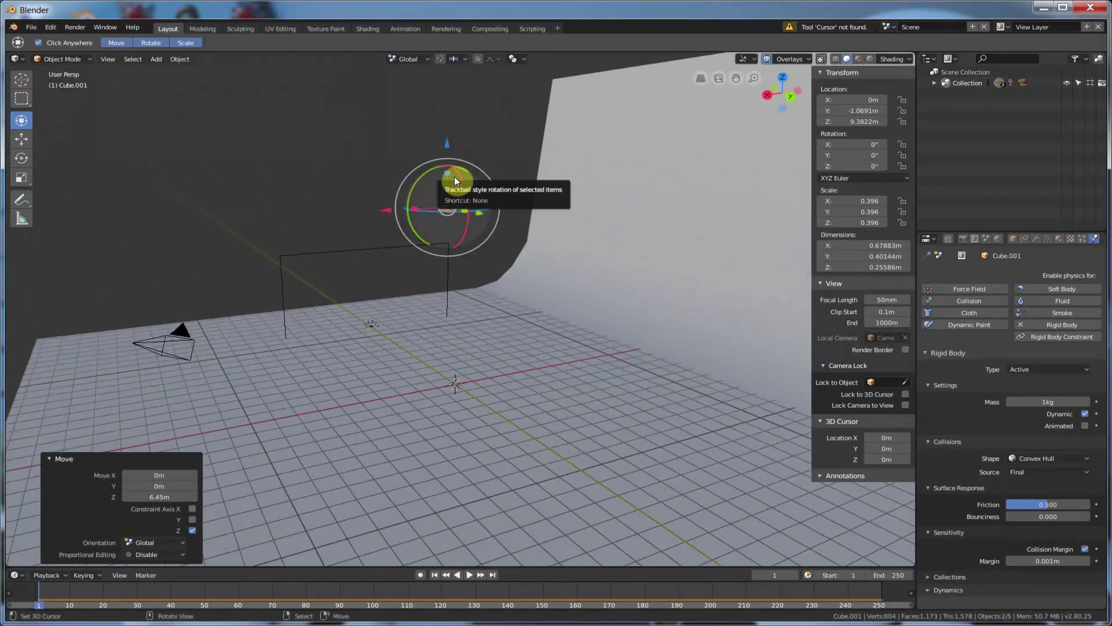
- Duplicate the bean into a vertical stack of copies and rotate the stack
key(shift+d)
click(415, 165)
key(shift+d)
click(438, 152)
key(shift+d)
click(447, 99)
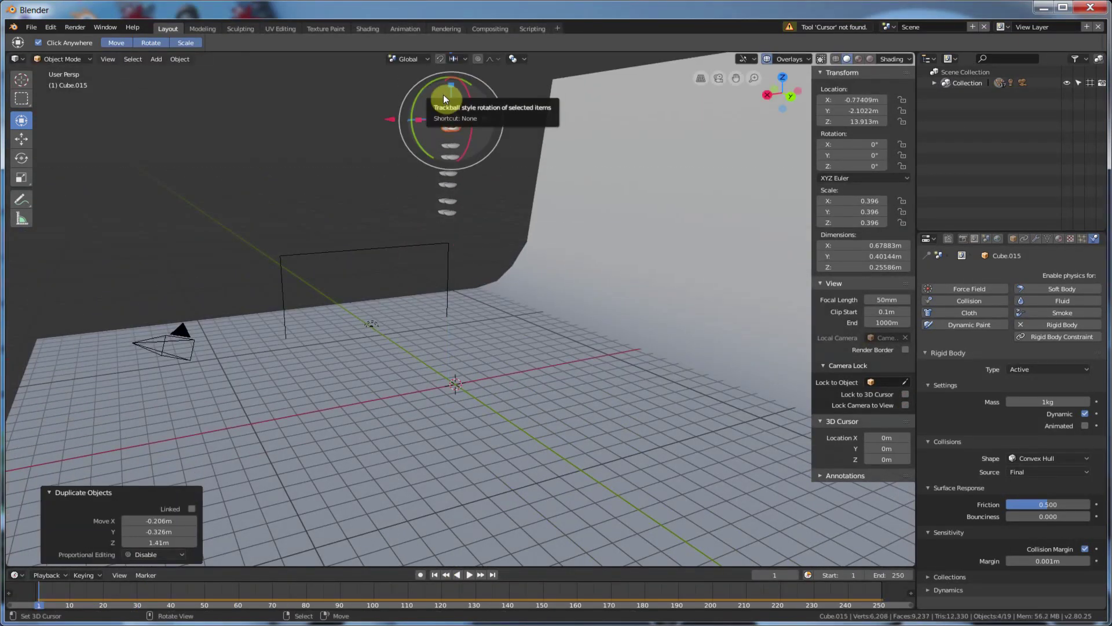
key(shift+d)
click(471, 231)
key(shift+d)
middle_drag(394, 149, 503, 154)
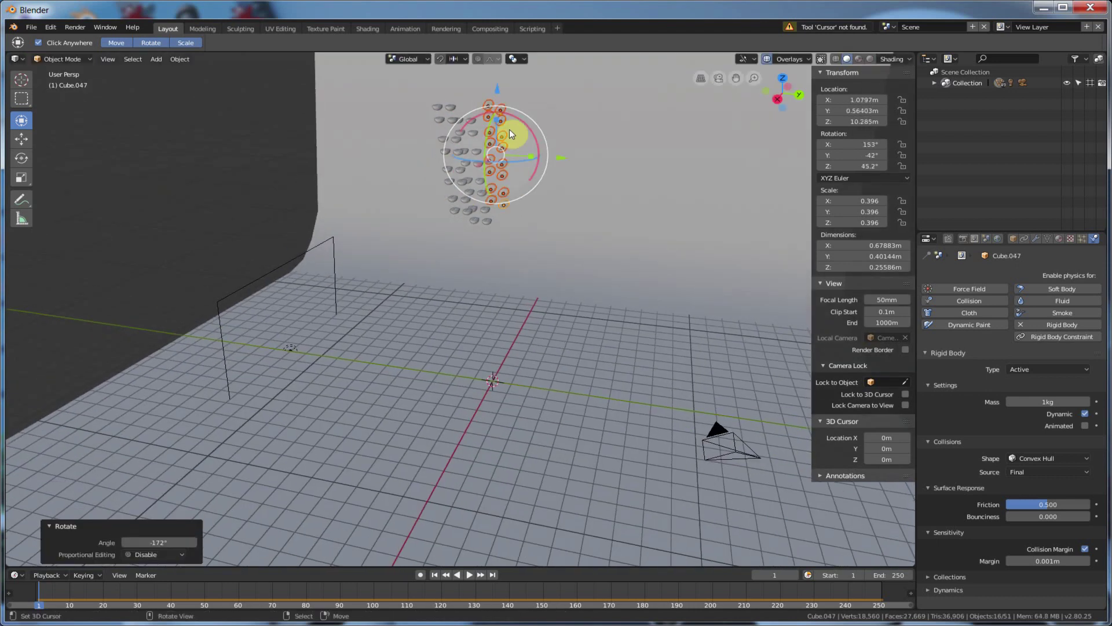
- Test the fall, rewind, then duplicate the bean stacks and angle the new copy
click(469, 574)
click(468, 572)
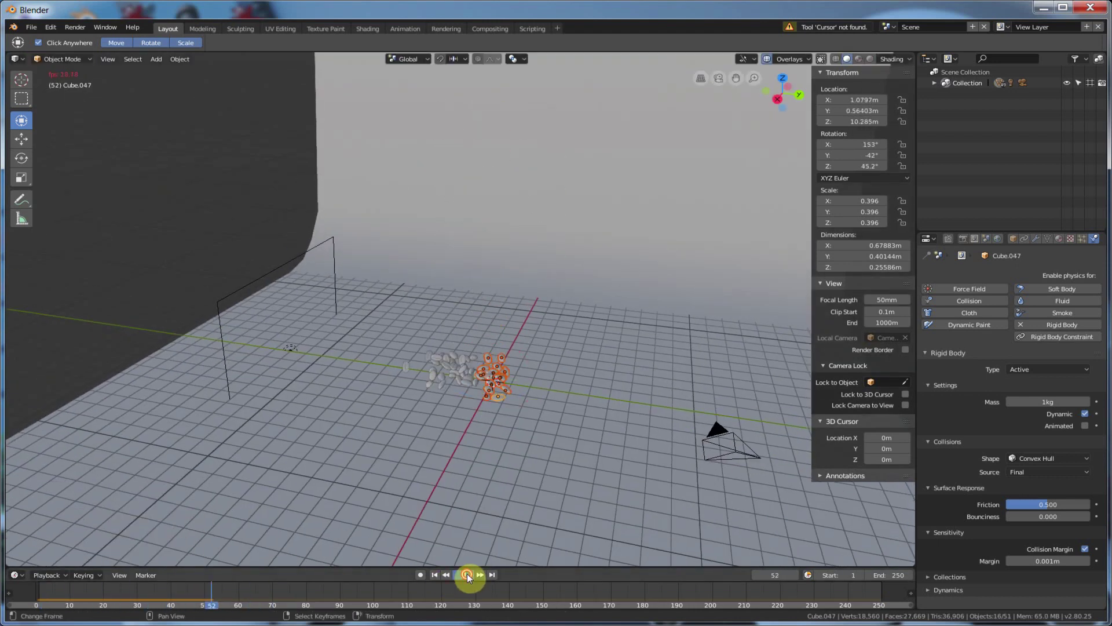
mouse_move(467, 575)
middle_down()
mouse_move(467, 402)
mouse_move(418, 150)
middle_up()
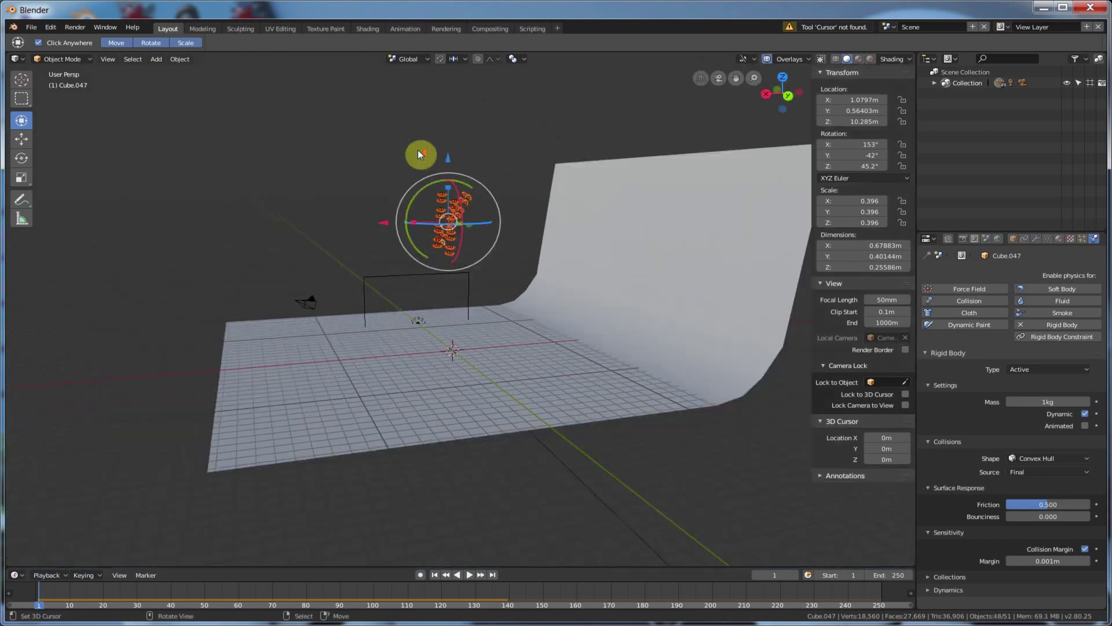
key(shift+d)
click(493, 144)
key(shift+d)
- Duplicate the stacks again and freely rotate the copies to scatter hundreds of beans overhead
key(shift+d)
click(546, 82)
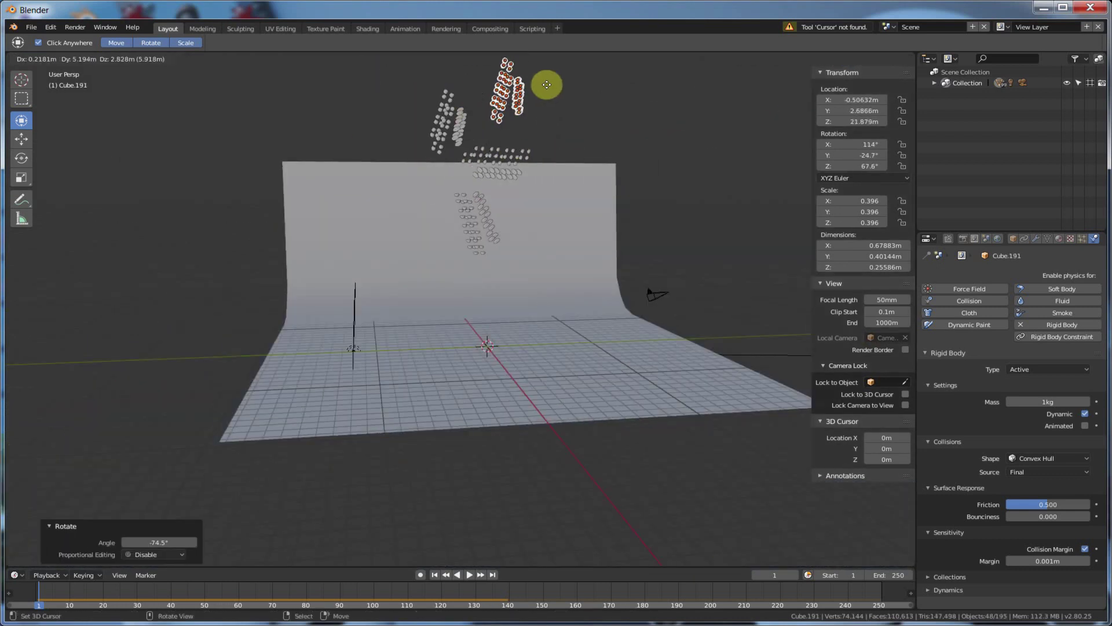
middle_drag(615, 181, 514, 177)
key(shift+d)
click(512, 277)
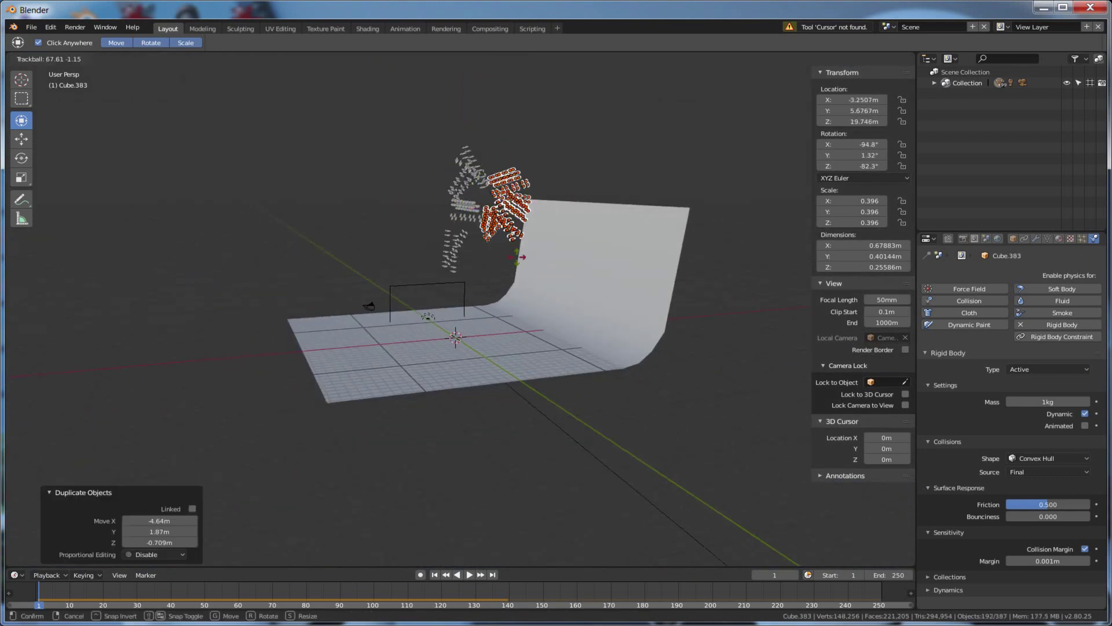
middle_drag(512, 277, 509, 333)
key(r)
key(r)
click(509, 332)
click(974, 238)
- Play the simulation to watch the beans pile up, then stop and return to the start
ctrl+scroll(973, 389, down, 1)
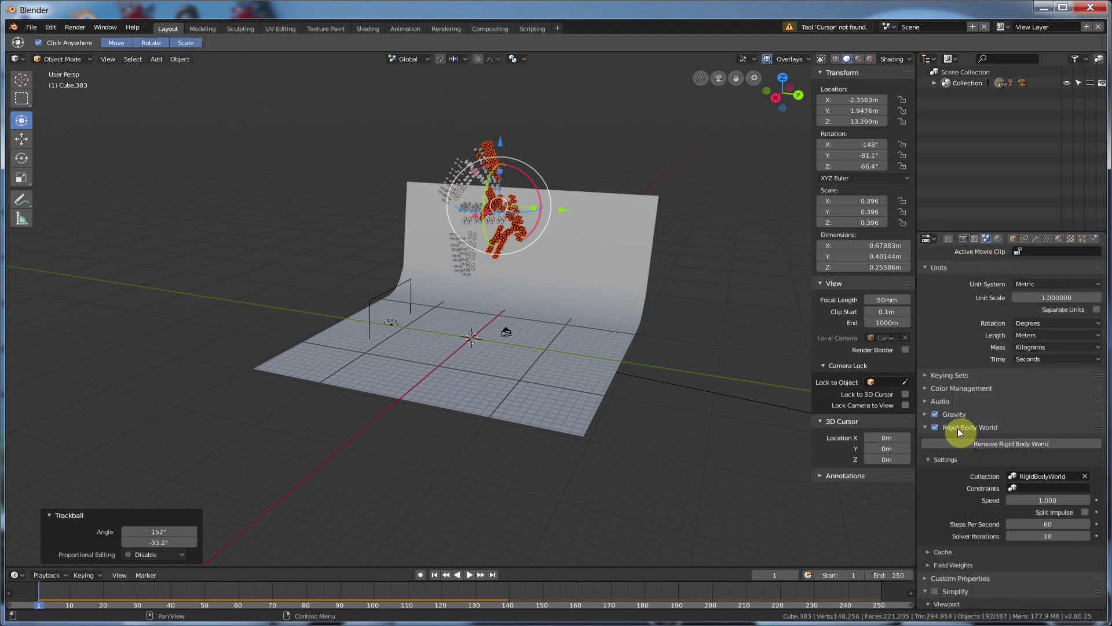
scroll(973, 389, down, 3)
click(470, 574)
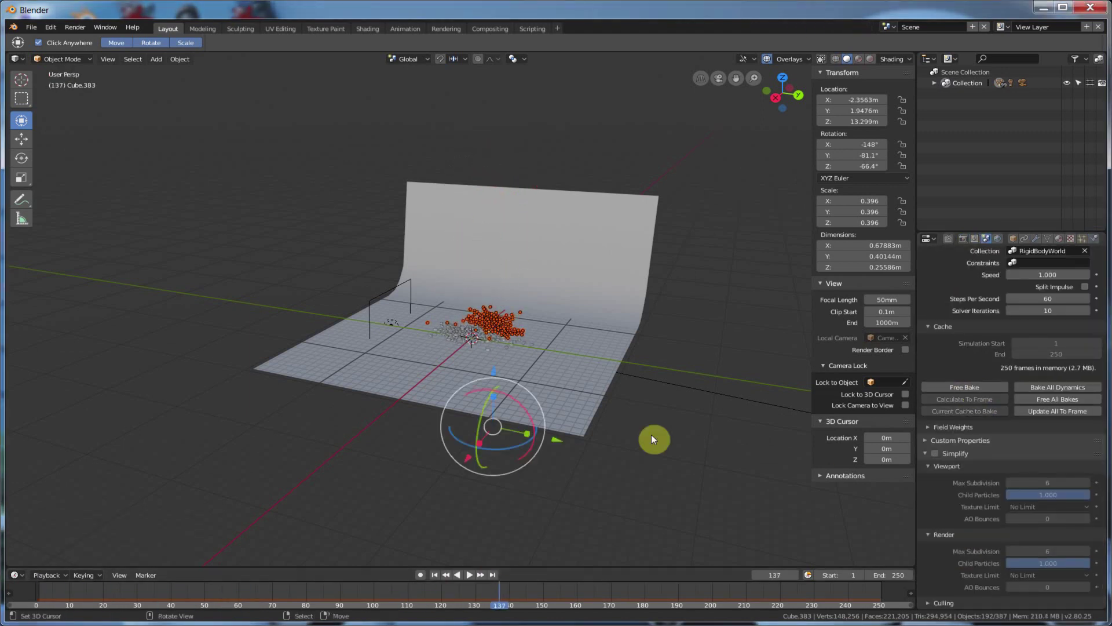
middle_drag(651, 434, 473, 576)
click(468, 572)
key(Escape)
middle_drag(530, 428, 569, 457)
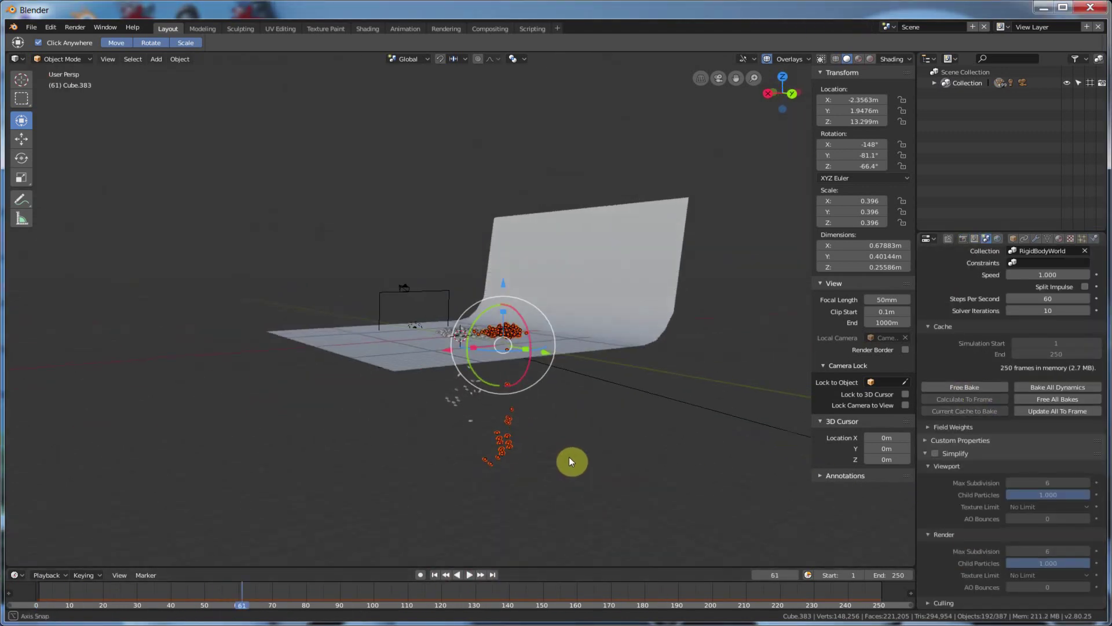
- Add a Subdivision Surface to the backdrop plane with Ctrl+1 and apply it
click(506, 357)
key(ctrl+1)
click(1036, 238)
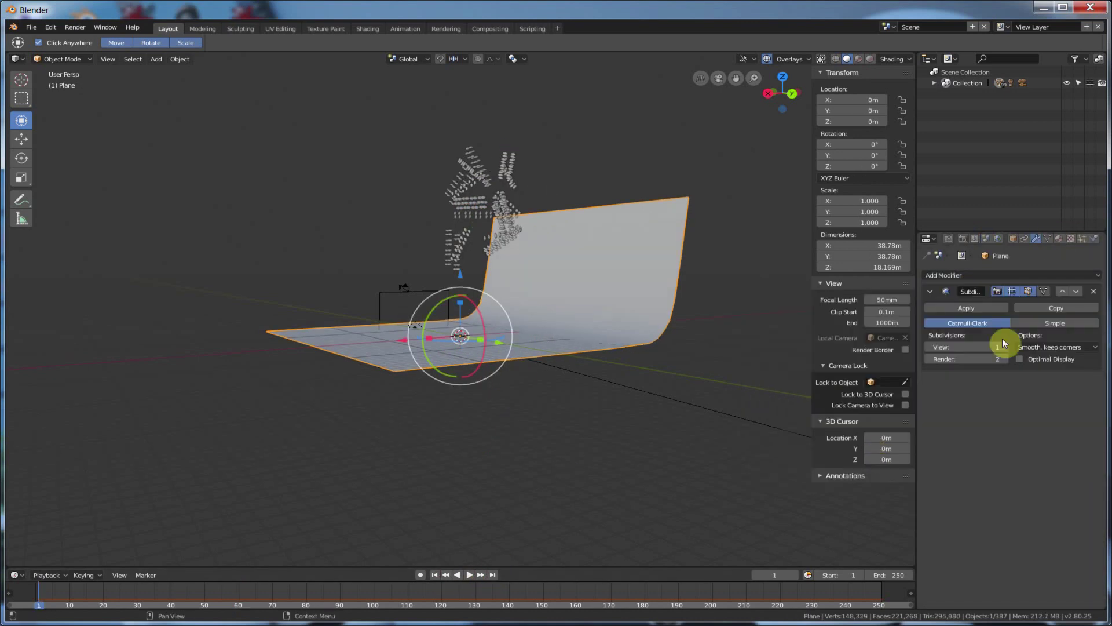
click(987, 308)
- Bake all rigid-body dynamics over 250 frames, check the backdrop mesh density, and replay
click(986, 238)
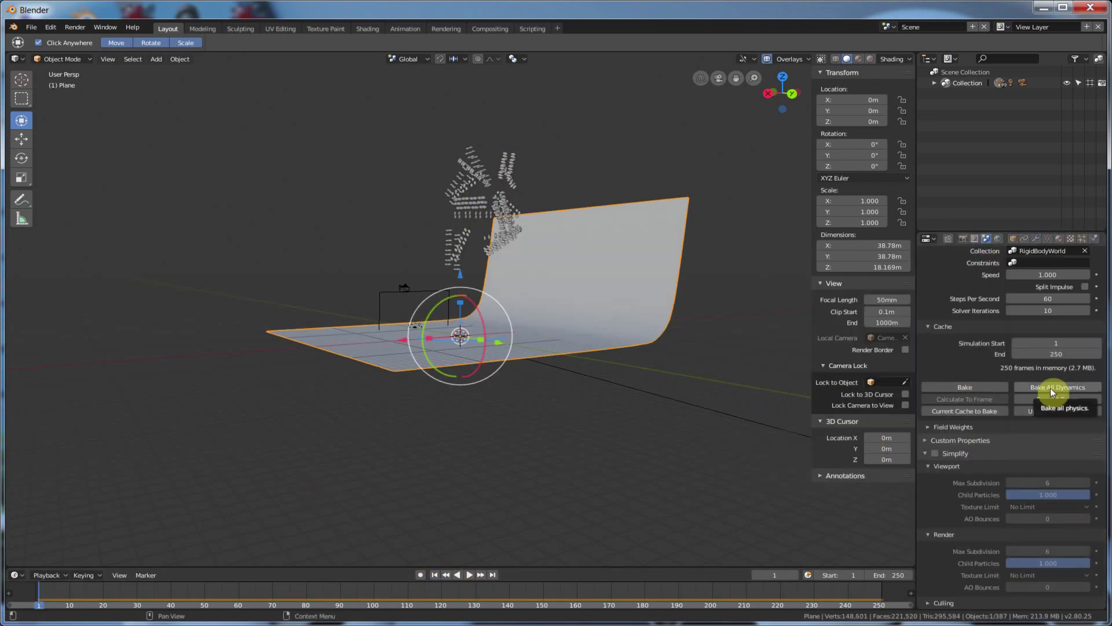
click(966, 384)
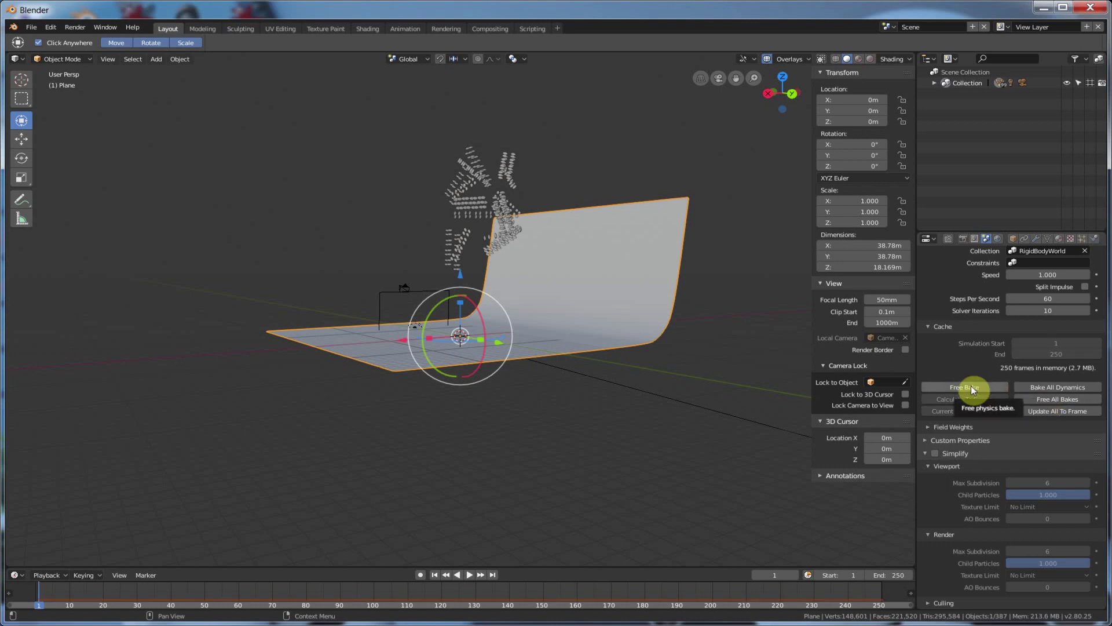
key(Tab)
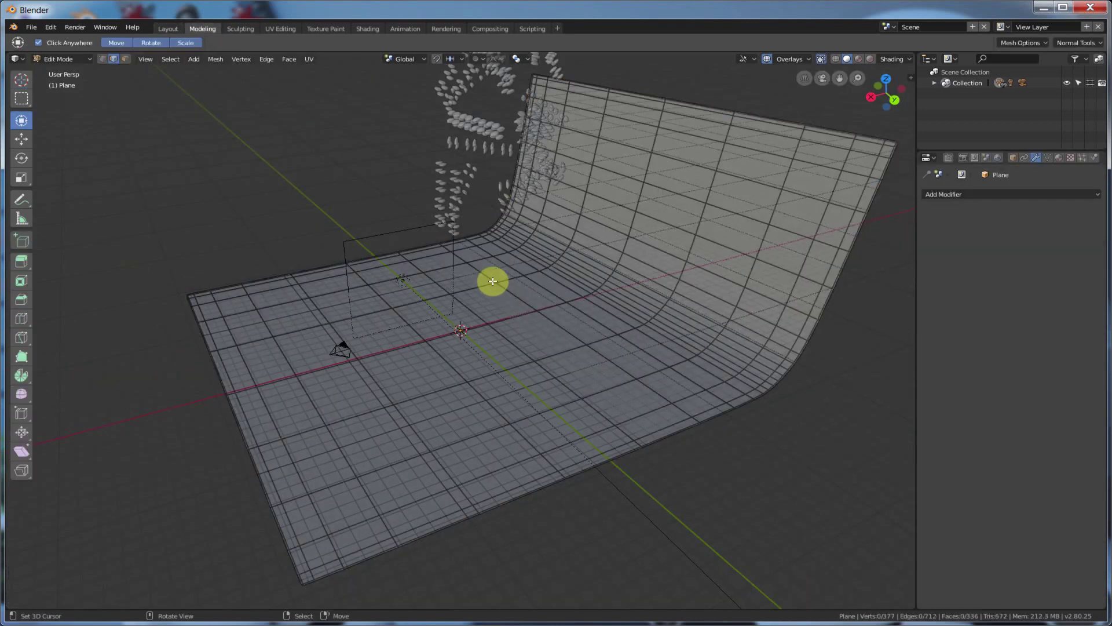
key(Tab)
click(986, 238)
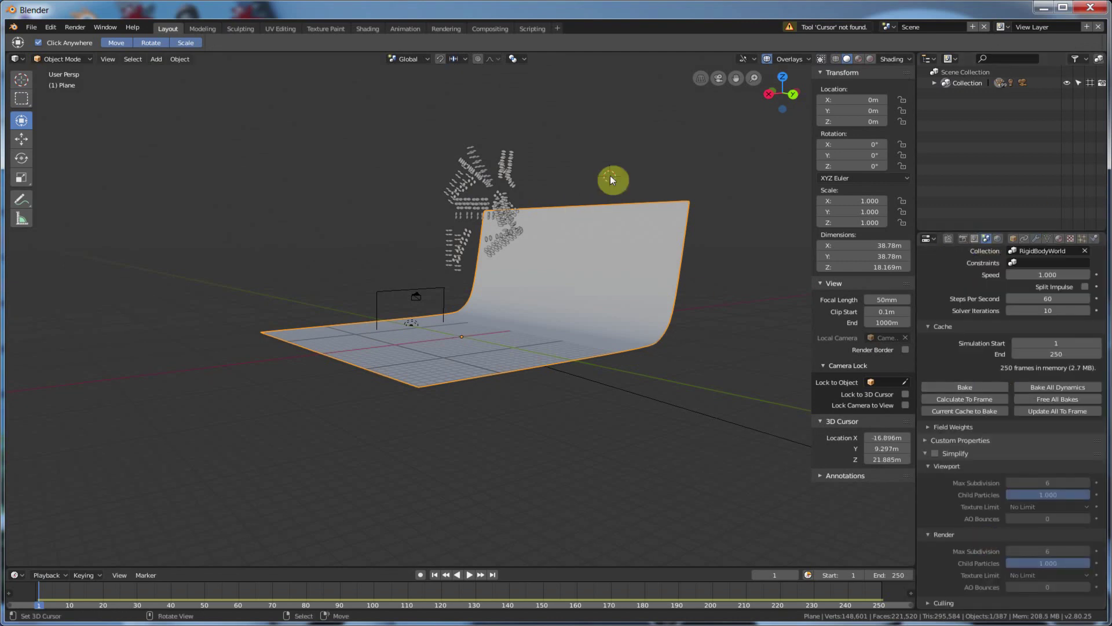
click(469, 575)
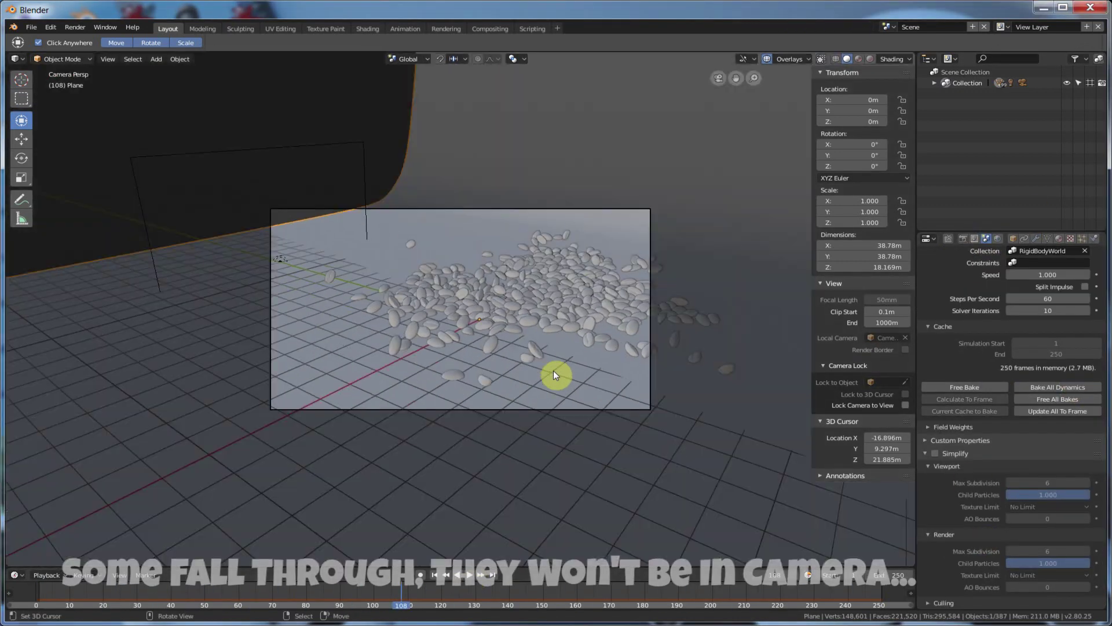
- From the camera view, go back to frame 67 and tilt the backdrop plane slightly
key(KP_0)
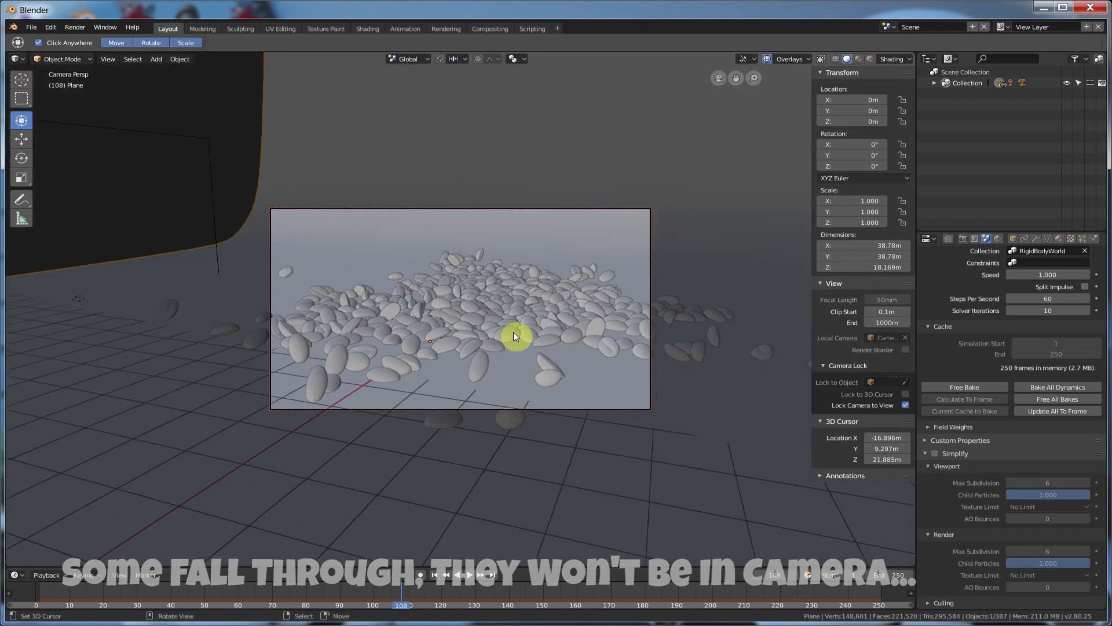
click(305, 586)
drag(304, 586, 262, 597)
click(470, 322)
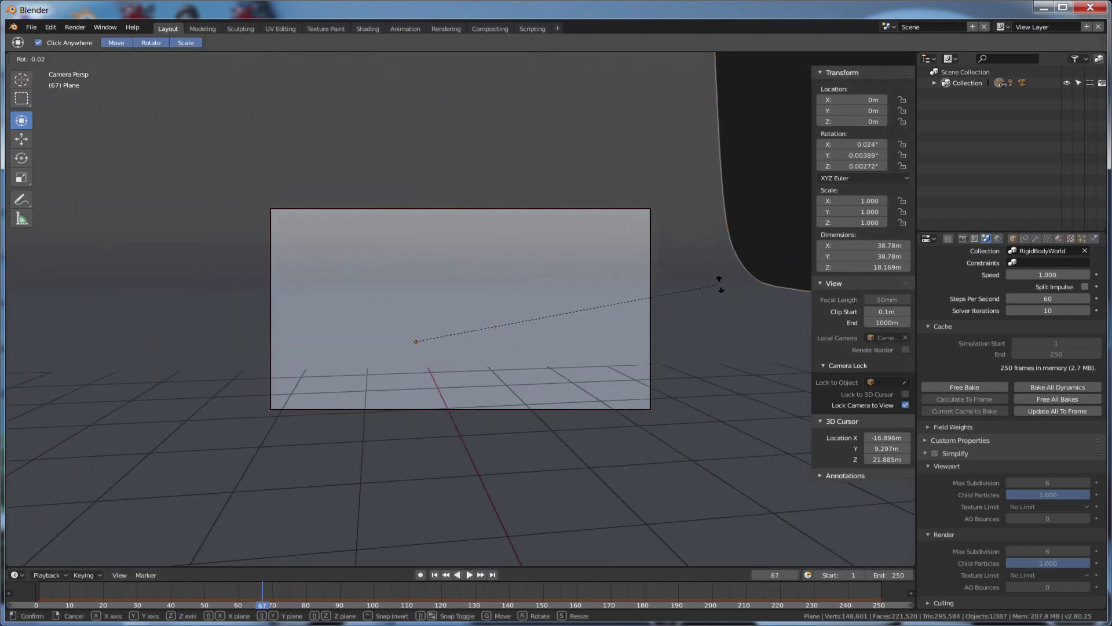
scroll(531, 322, up, 3)
scroll(532, 321, up, 3)
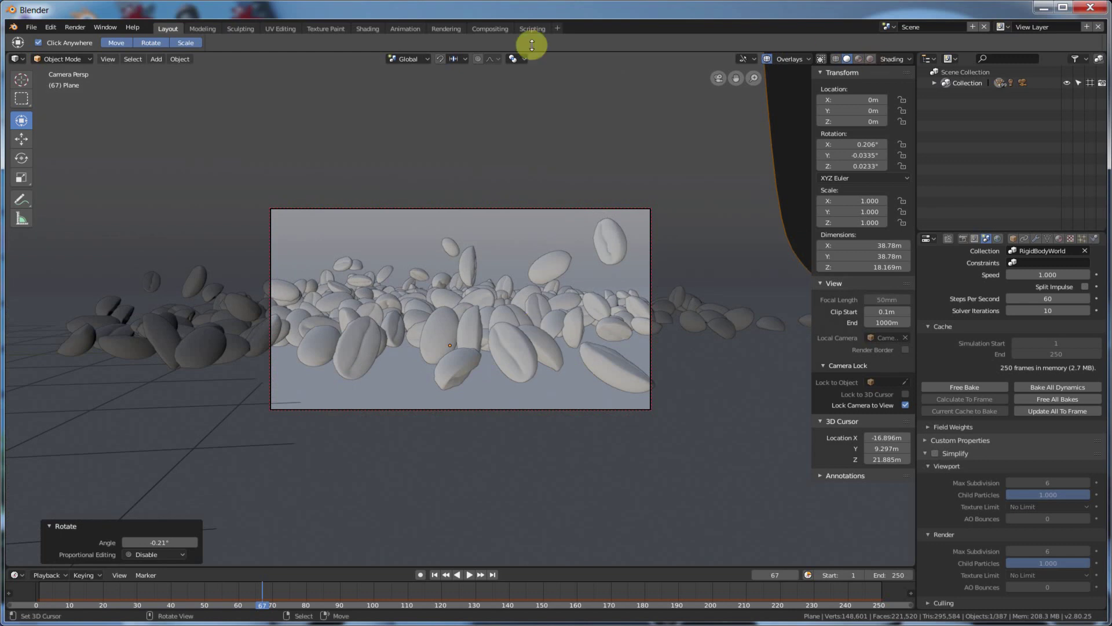
- Uncheck Lock Camera to View and rotate the area light toward the beans
click(905, 406)
key(KP_0)
click(359, 324)
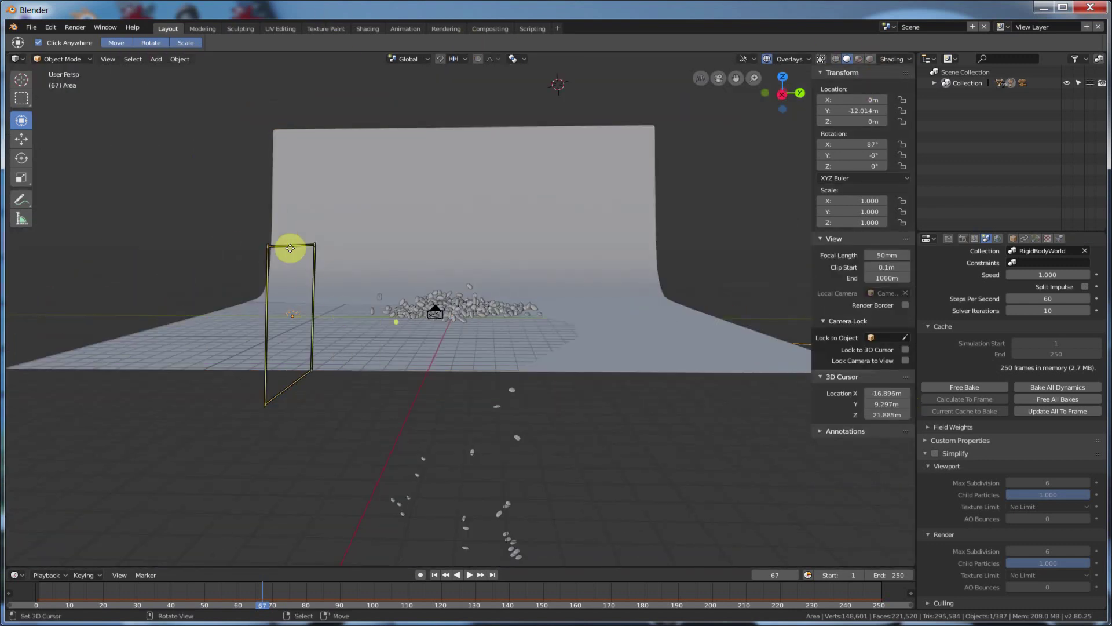
mouse_move(290, 248)
mouse_down()
mouse_move(244, 317)
mouse_move(252, 260)
mouse_up()
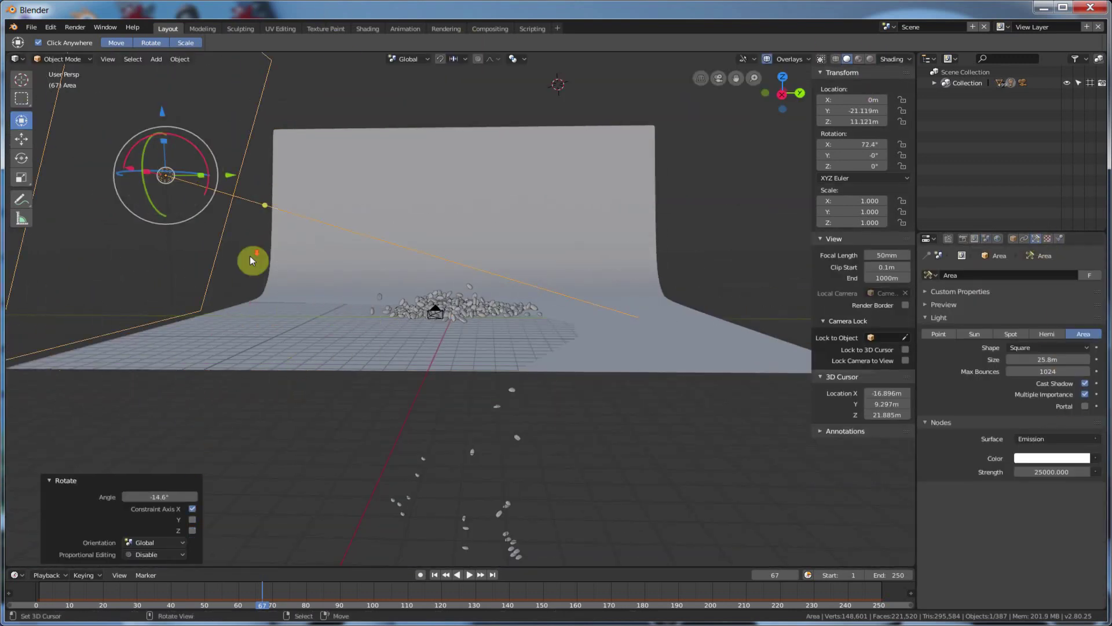
middle_drag(252, 260, 298, 223)
- Duplicate the area light to the right side and preview the camera view in Rendered shading
key(shift+d)
click(702, 322)
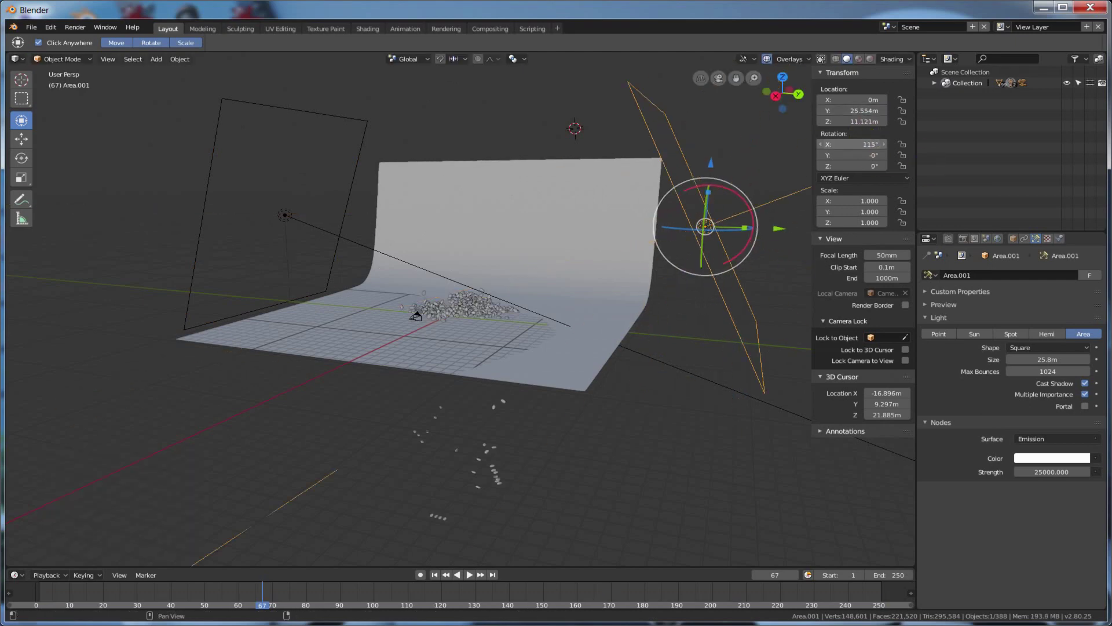
key(KP_0)
click(871, 58)
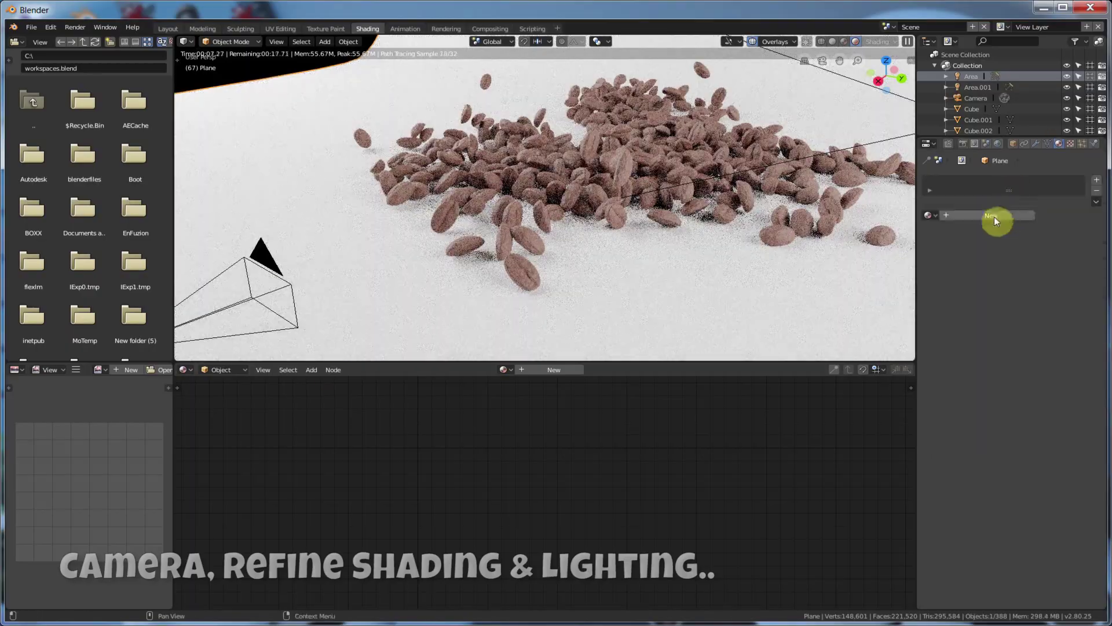
- Give the backdrop plane a new material with a dark brown base colour
click(994, 218)
mouse_move(458, 487)
mouse_down()
mouse_move(479, 487)
mouse_move(463, 515)
mouse_up()
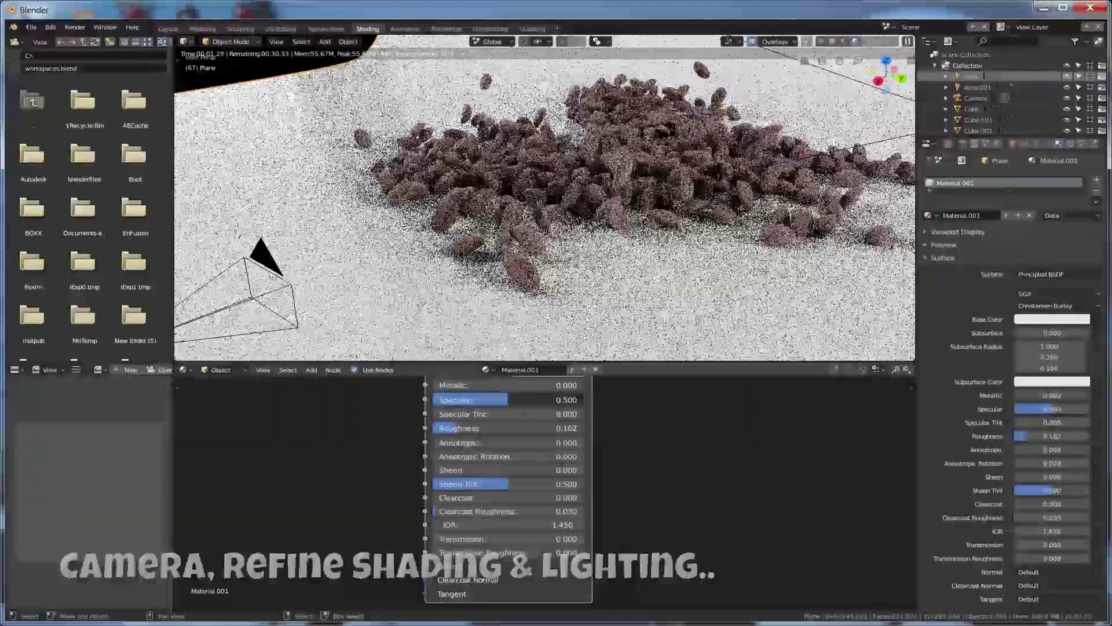
click(549, 415)
click(553, 304)
click(631, 309)
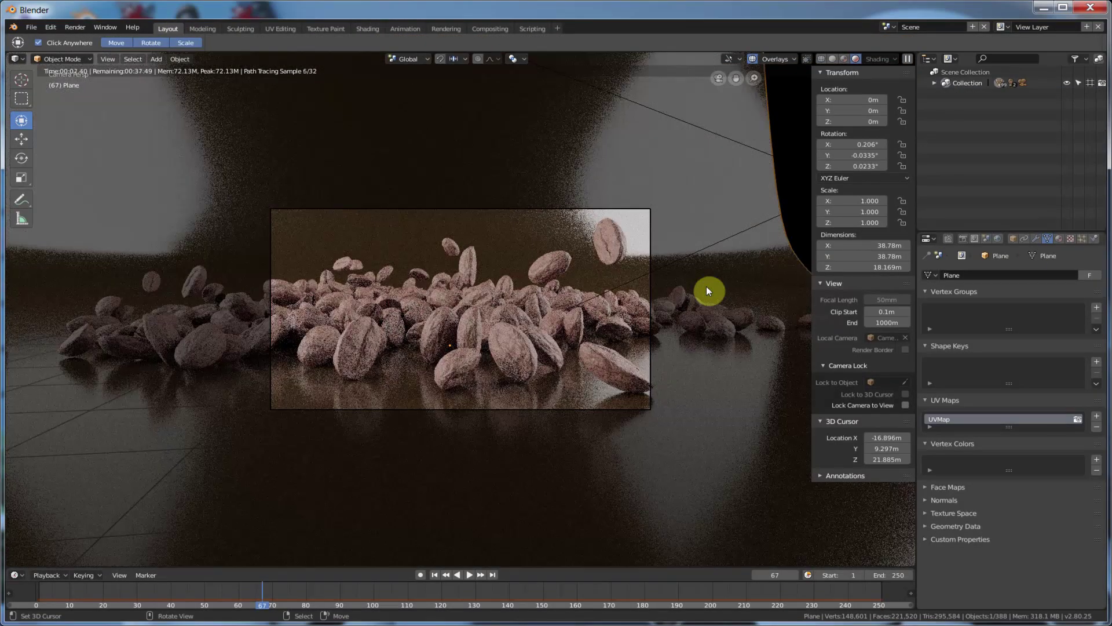
- Adjust the colour tint of the first area light
click(934, 83)
click(970, 93)
click(1051, 458)
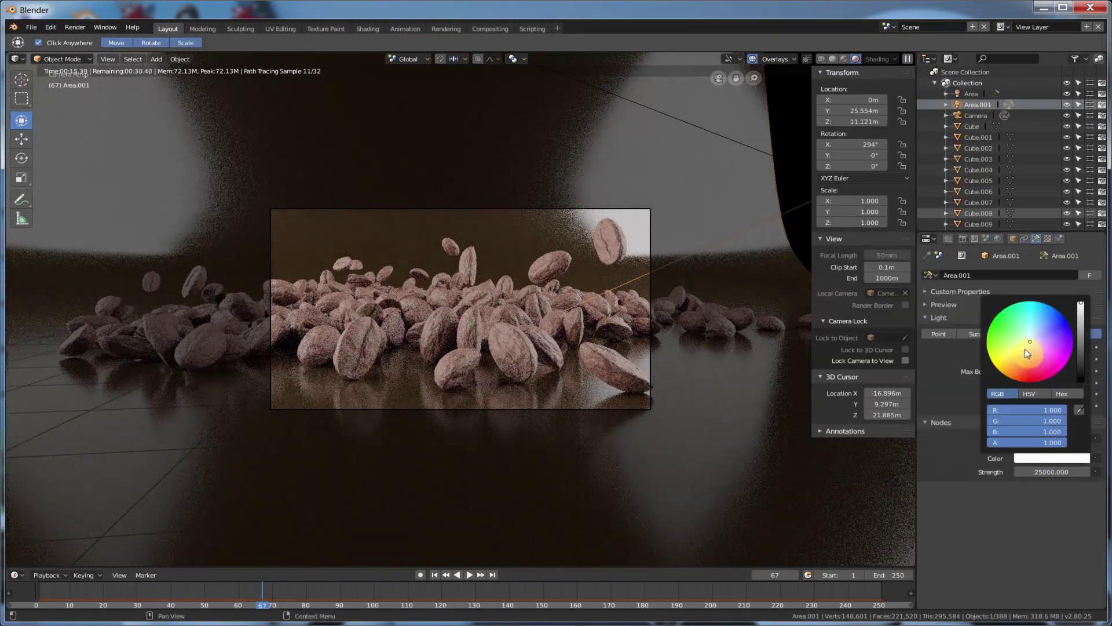
drag(1024, 349, 1031, 328)
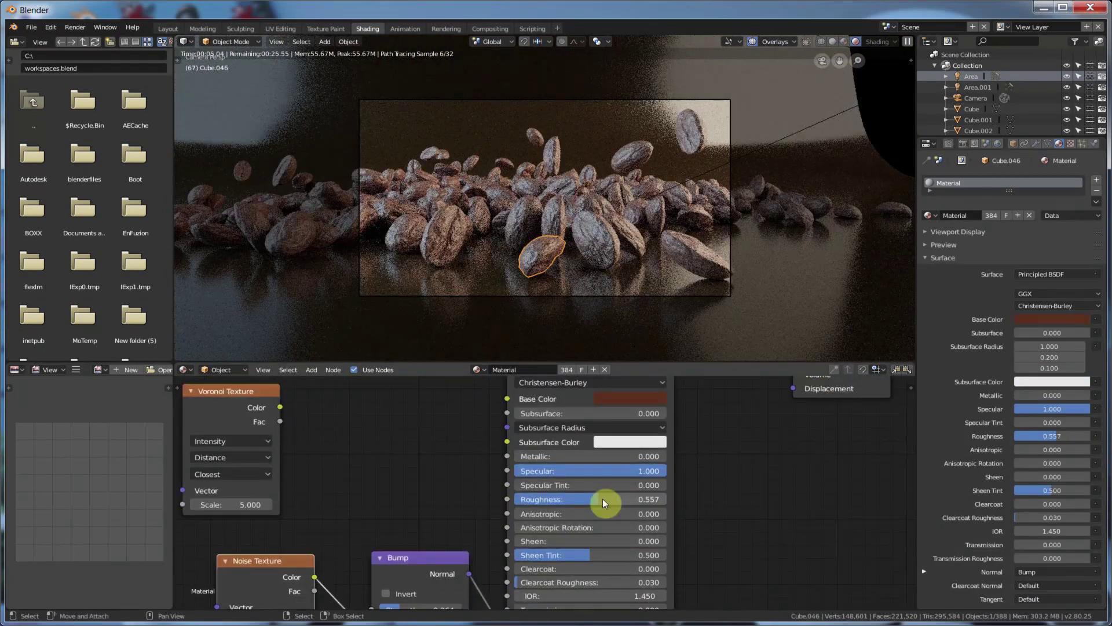
- Drive the bean Clearcoat with the Voronoi texture, setting Specular 0.314 and Metallic 0.495
drag(279, 407, 507, 470)
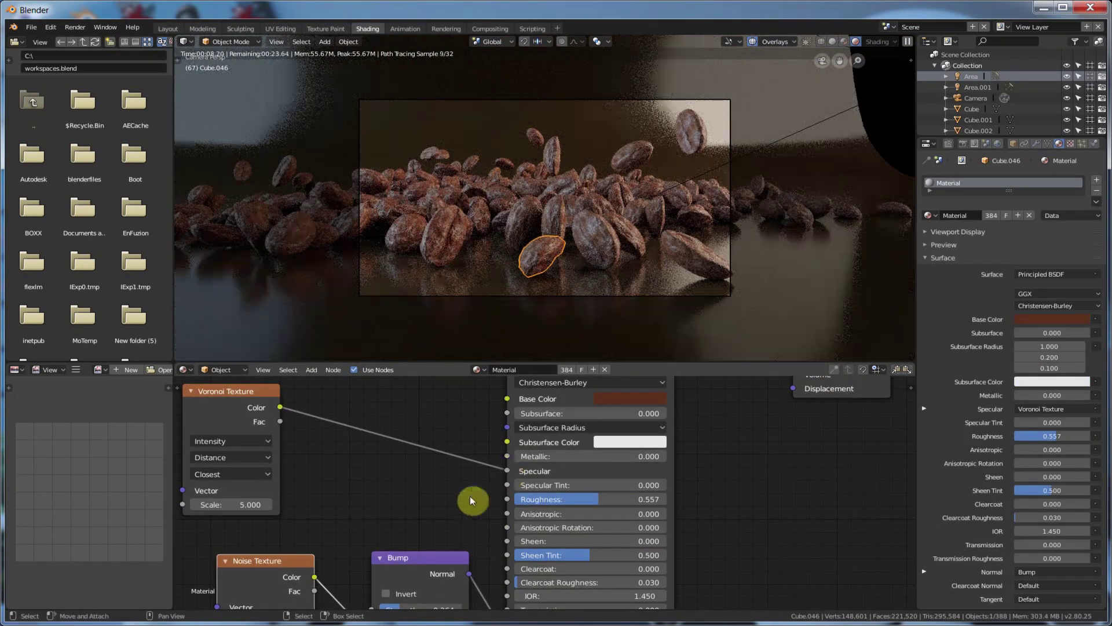
drag(507, 470, 507, 568)
mouse_move(631, 443)
mouse_down()
mouse_move(562, 443)
mouse_move(666, 429)
mouse_up()
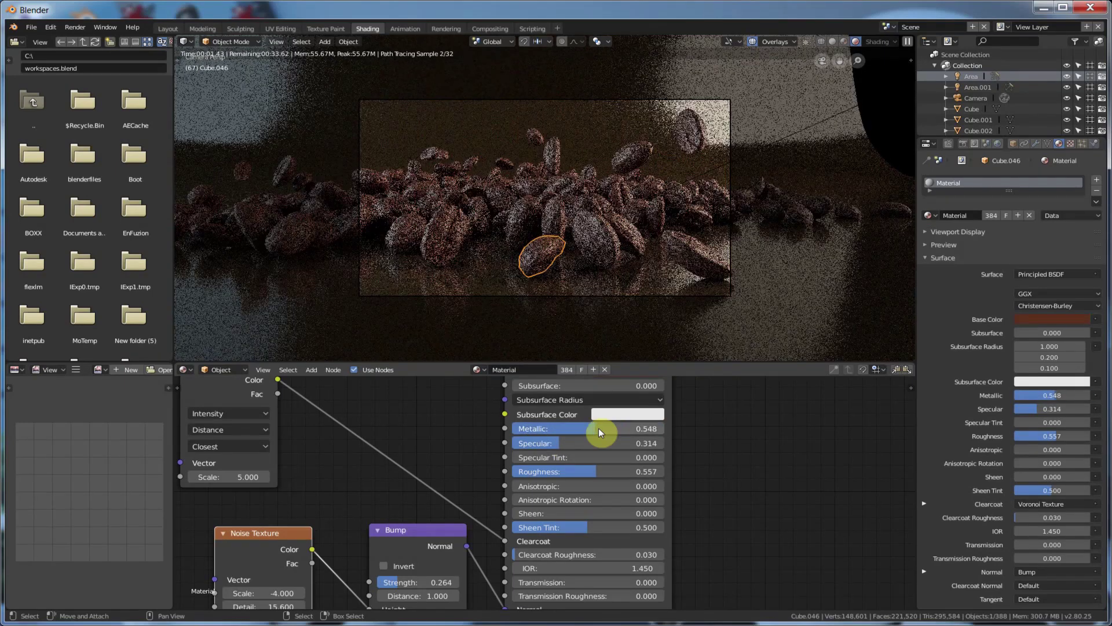
drag(599, 427, 587, 425)
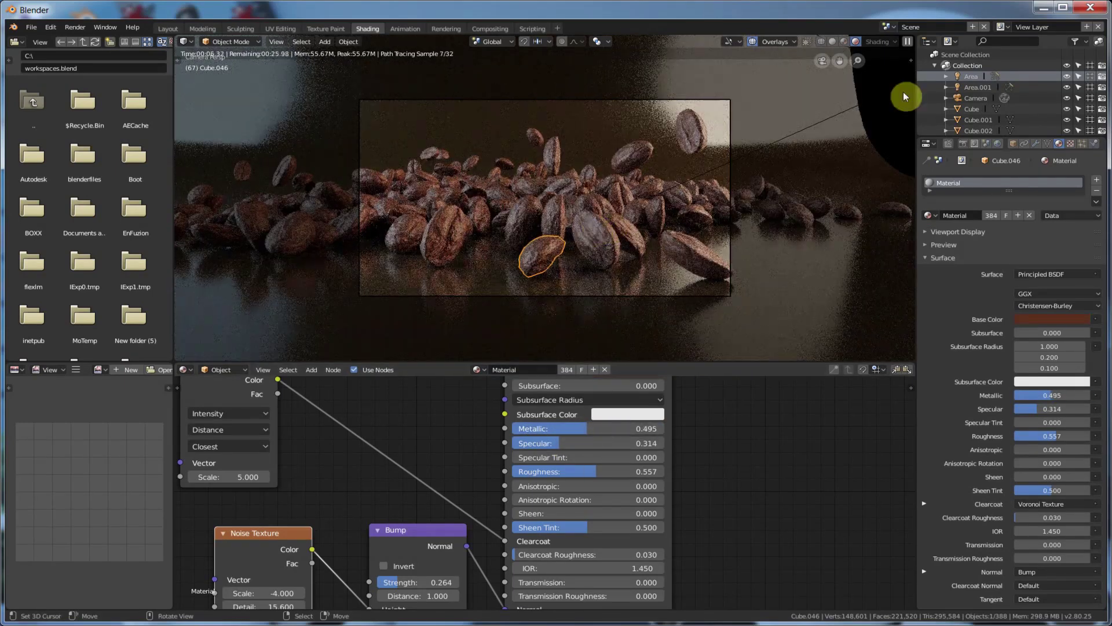
- Return to the Layout workspace with the sidebar shown and the camera selected
click(976, 98)
key(n)
click(168, 28)
- Try a 35mm camera focal length, then reset it to 50mm
drag(1047, 327, 1040, 325)
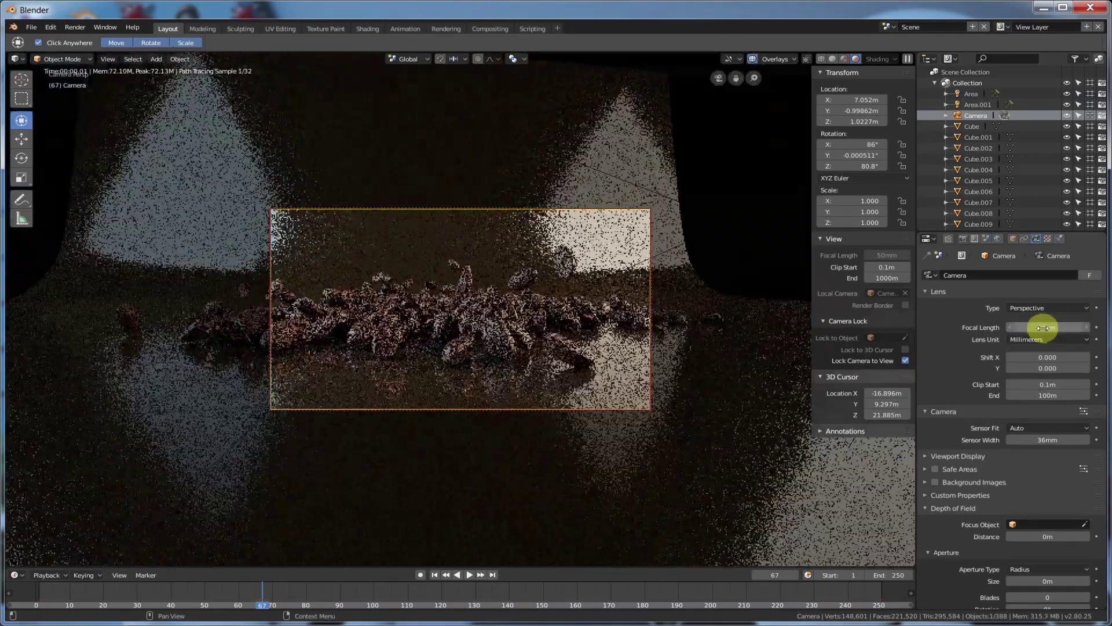
scroll(513, 343, up, 3)
scroll(513, 346, up, 2)
key(BackSpace)
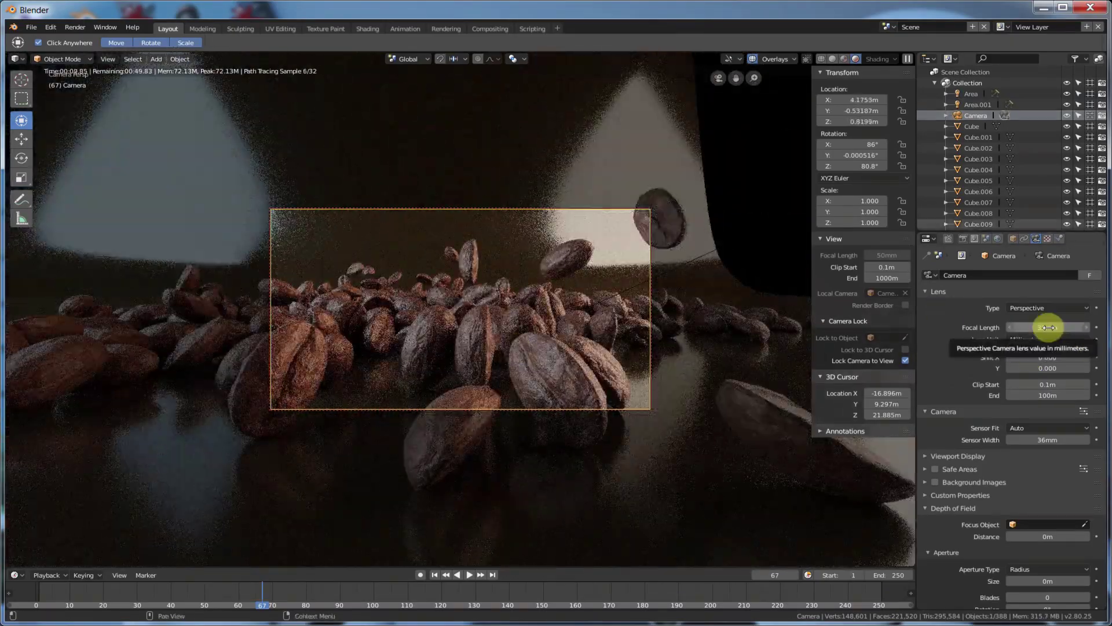
scroll(694, 349, down, 2)
scroll(524, 333, down, 2)
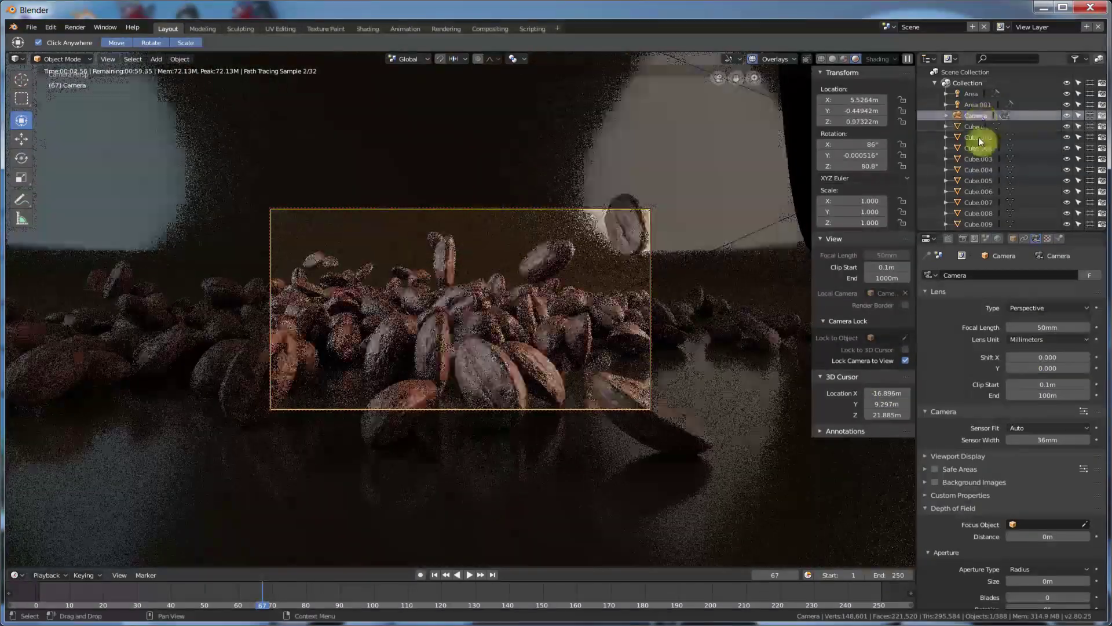
drag(983, 137, 1085, 525)
scroll(993, 489, down, 3)
- Set depth of field to F-stop 2.0, focused on bean Cube.188
click(1033, 504)
text(2)
key(Return)
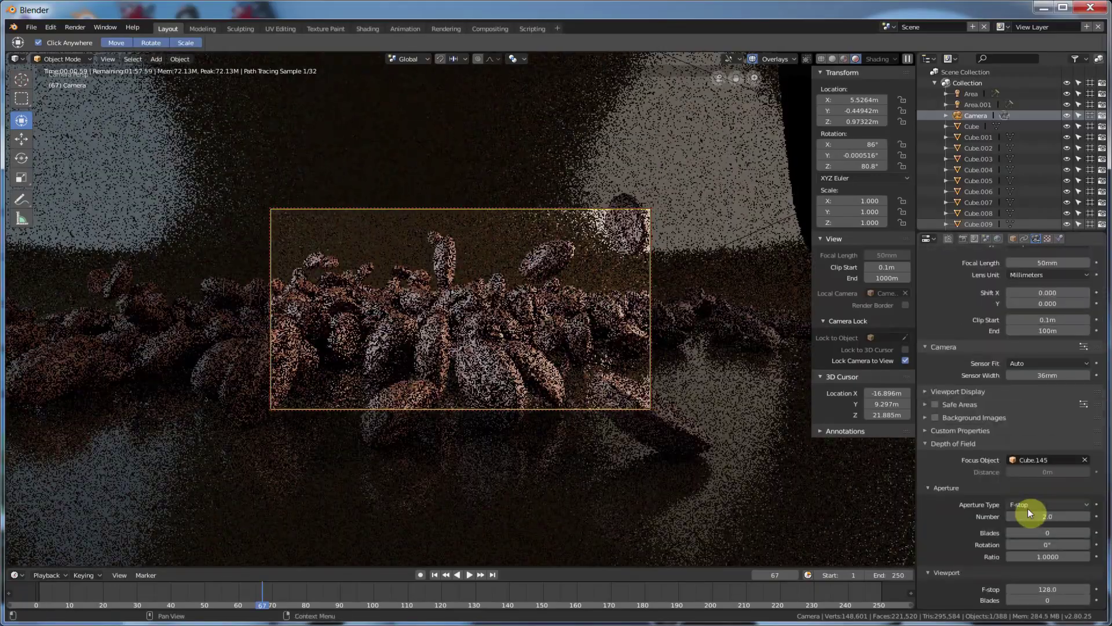
click(1085, 459)
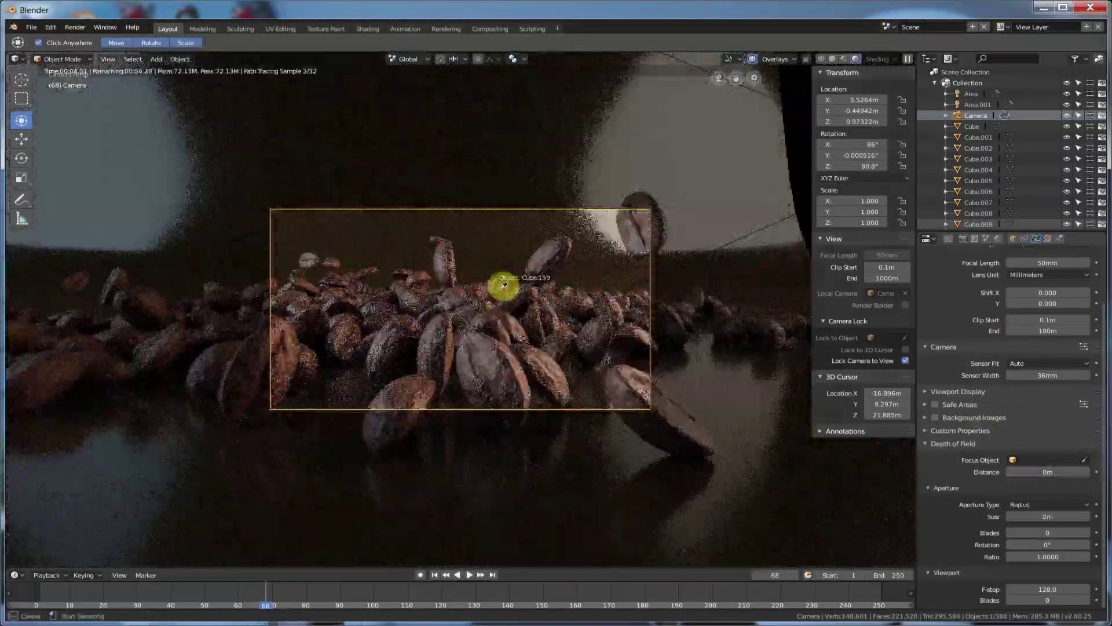
click(503, 284)
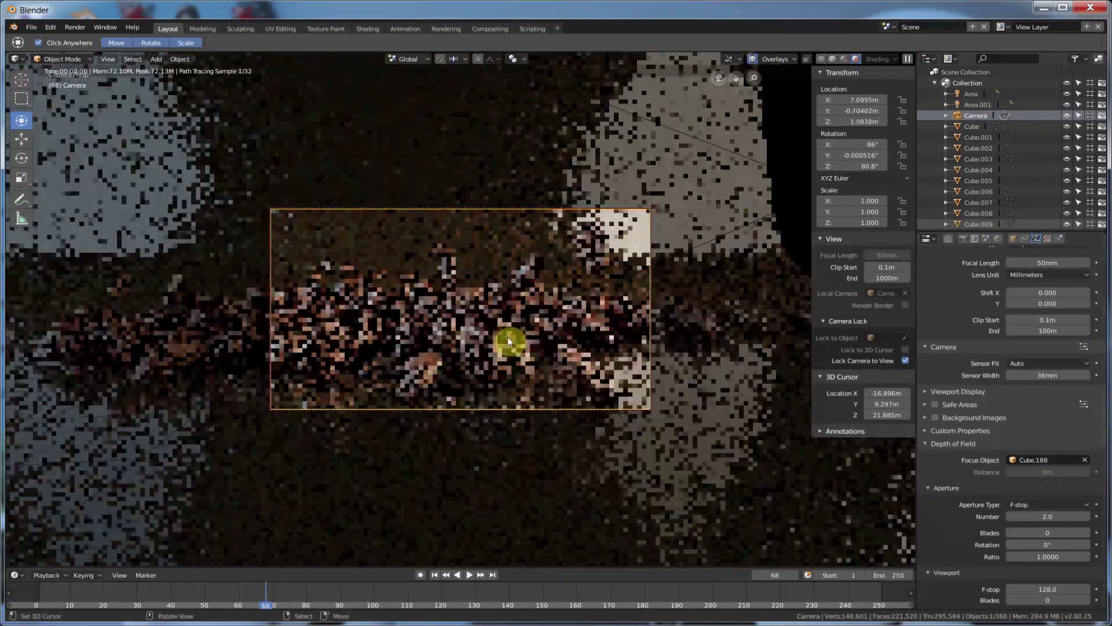
- Orbit the camera higher over the beans and render frame 64
middle_drag(508, 336, 495, 321)
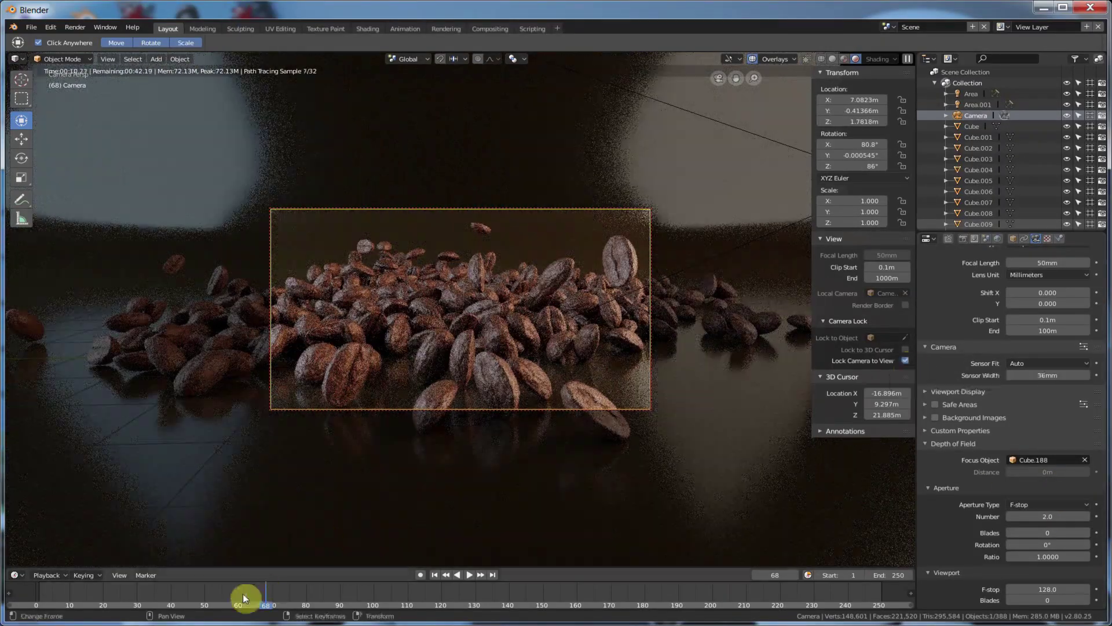
mouse_move(242, 593)
mouse_down()
mouse_move(168, 591)
mouse_move(251, 582)
mouse_up()
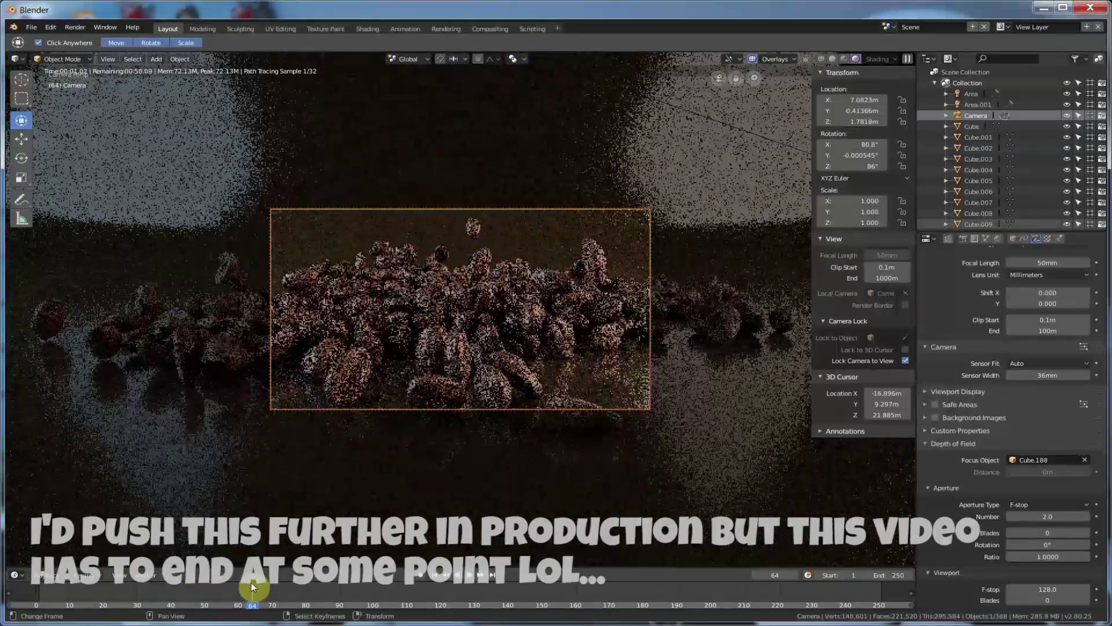
key(F12)
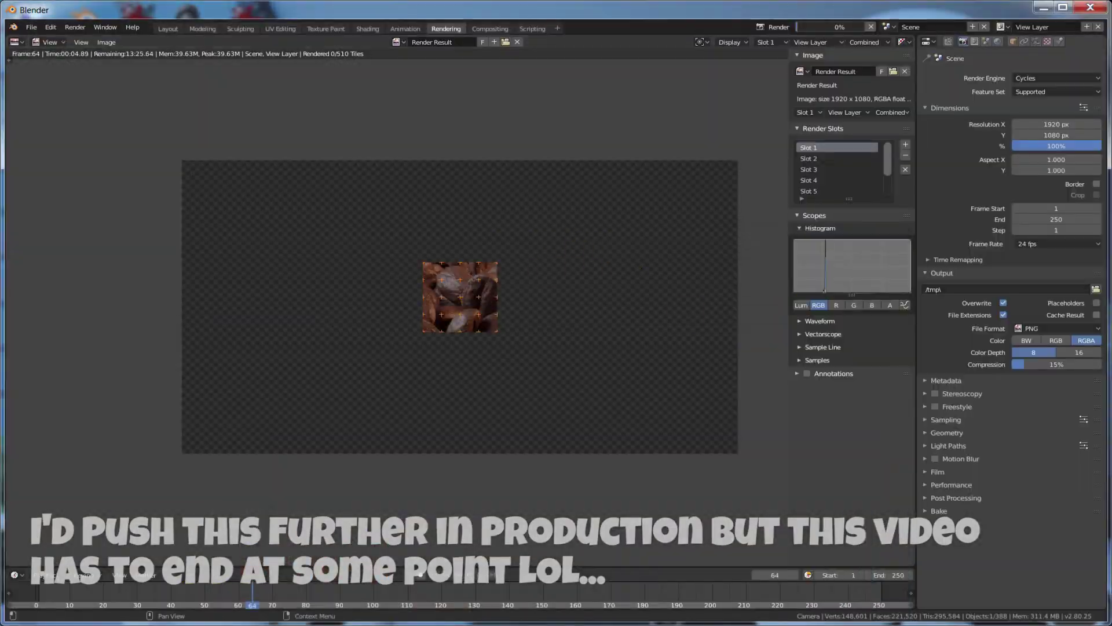
- Enable motion blur and review the sampling, geometry and light path render settings
click(926, 459)
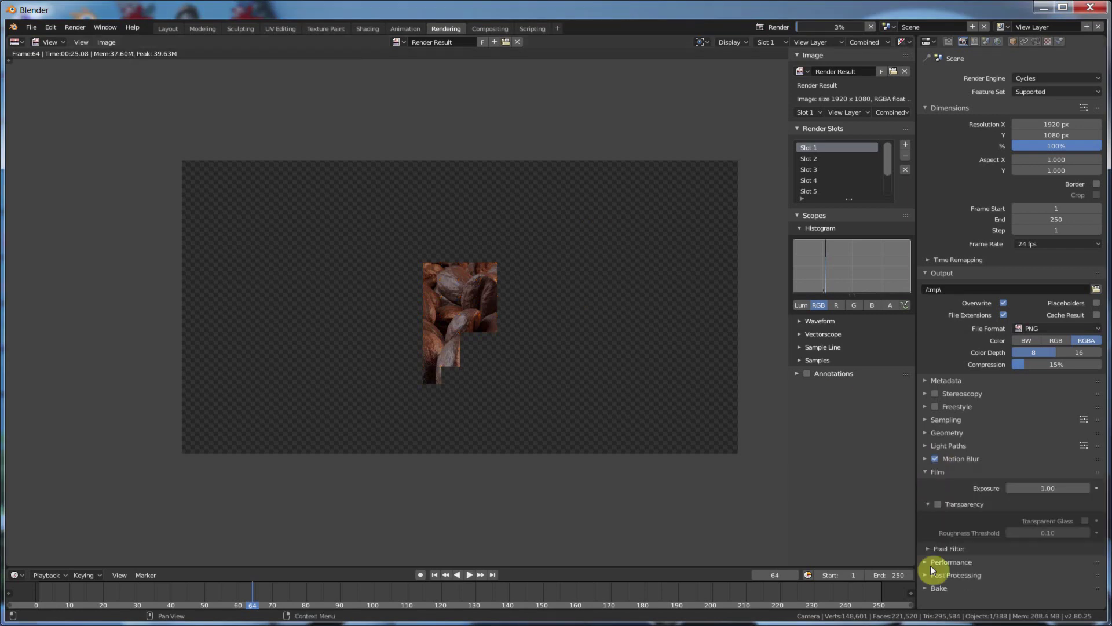
click(936, 419)
scroll(938, 435, down, 3)
click(942, 448)
click(960, 536)
scroll(954, 536, down, 6)
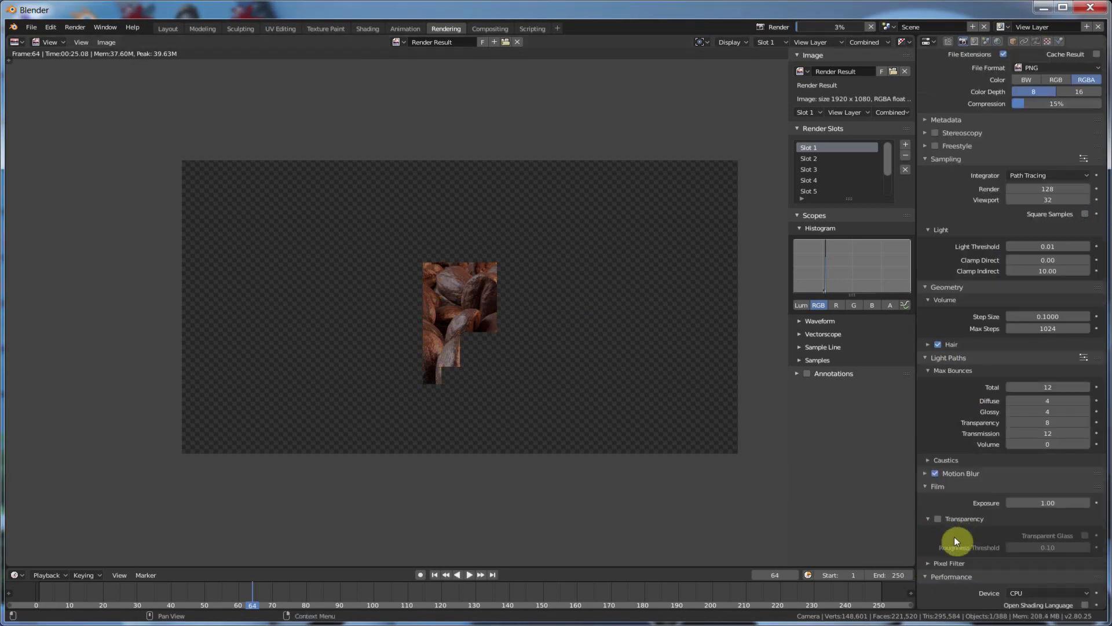
click(957, 460)
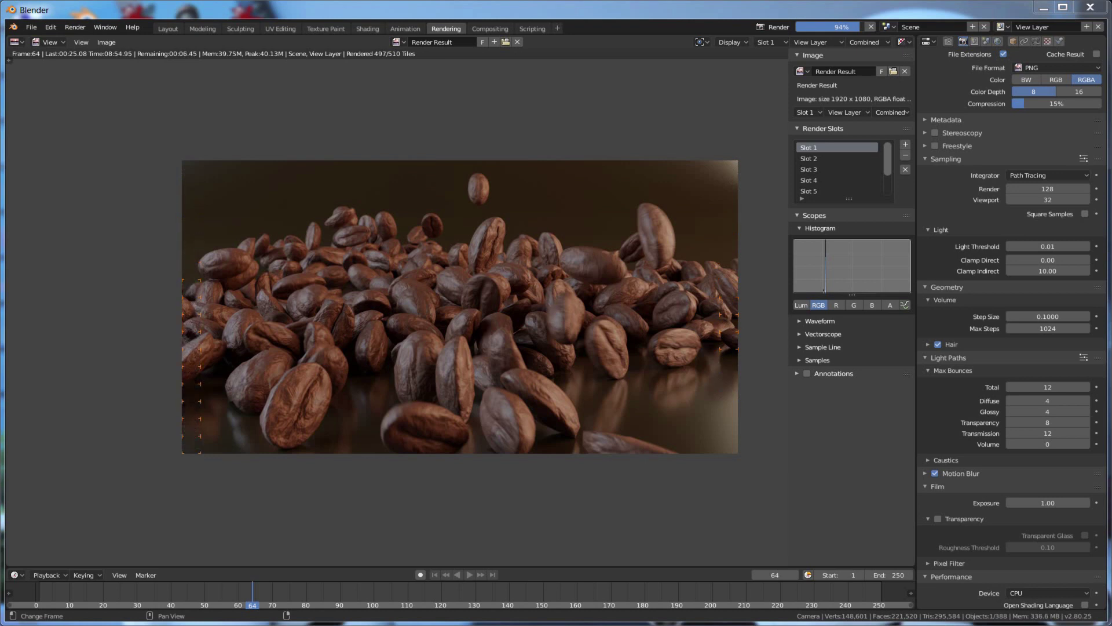
- Set the scene's colour management Look to Medium High Contrast
click(986, 41)
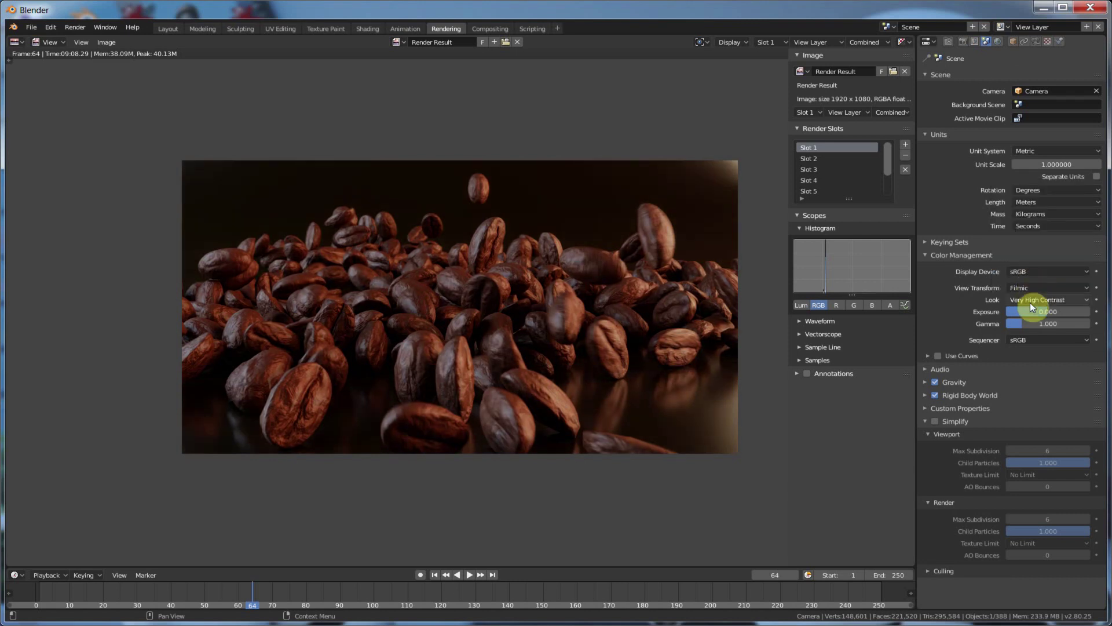
click(1030, 300)
click(1031, 248)
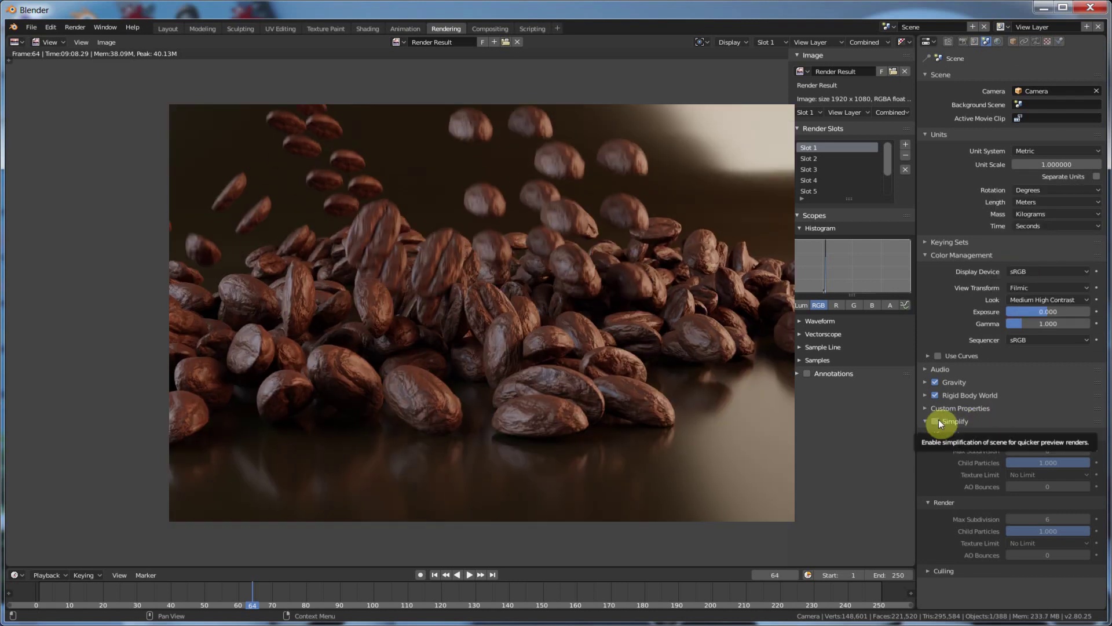